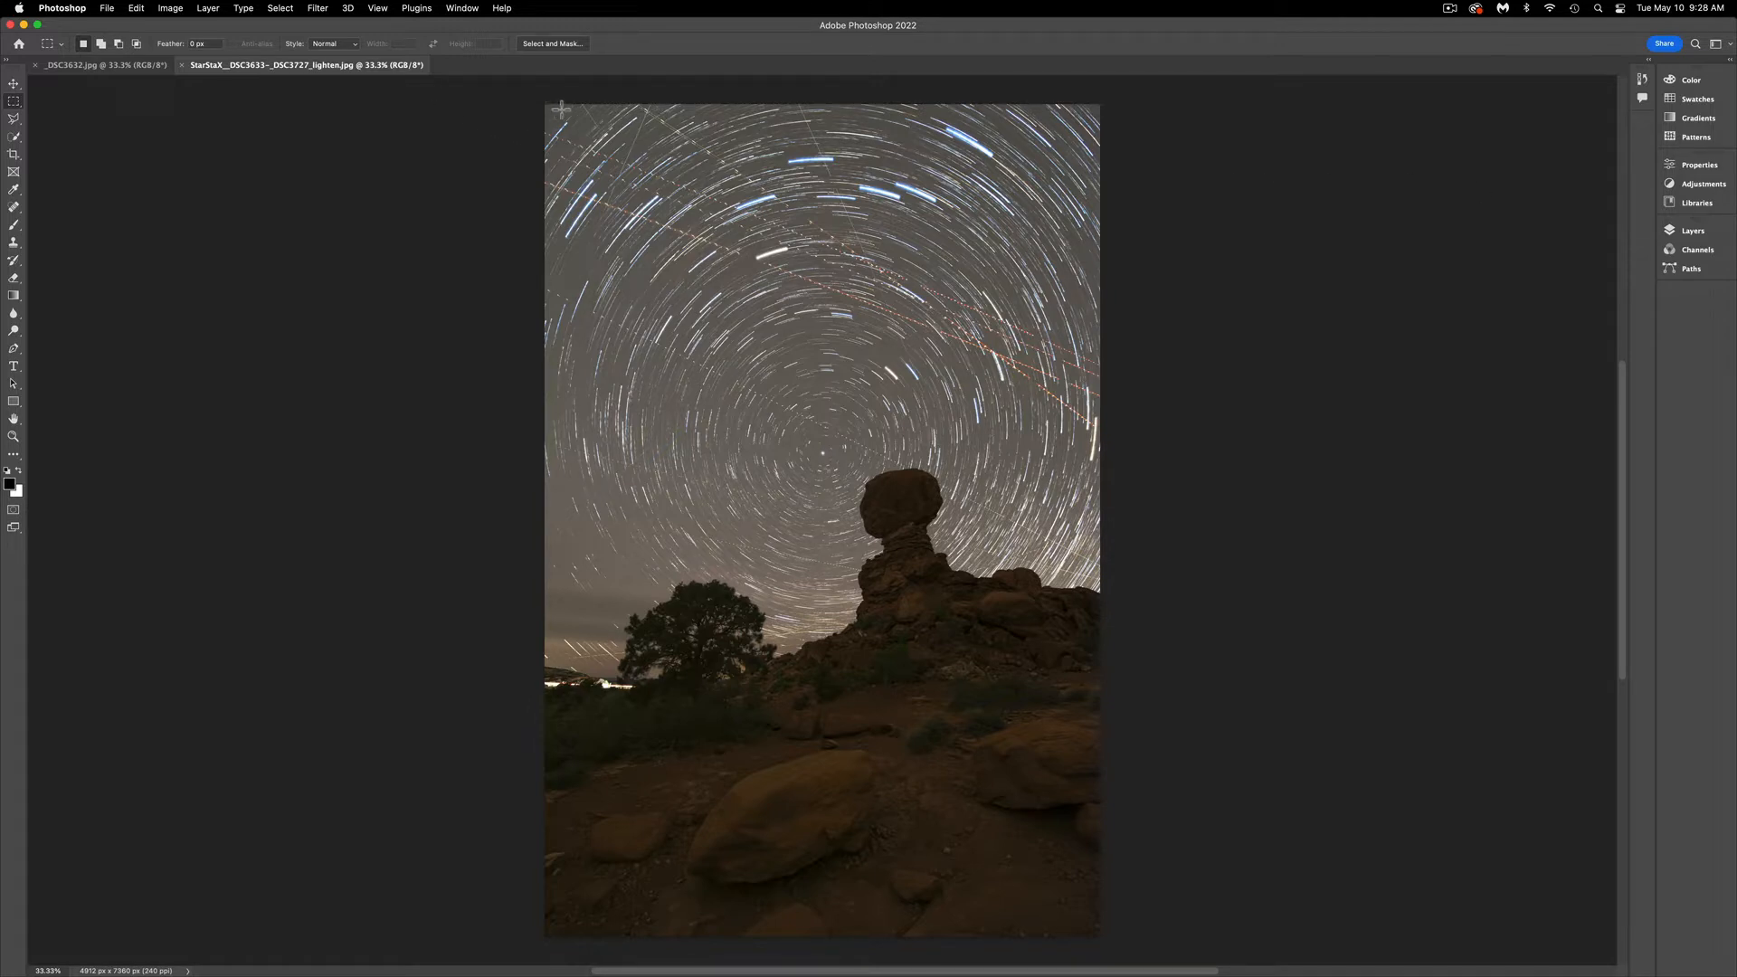
Step: Examine the dark foreground rocks below the balanced rock up close in the star trail image
{"action": "key", "text": "z"}
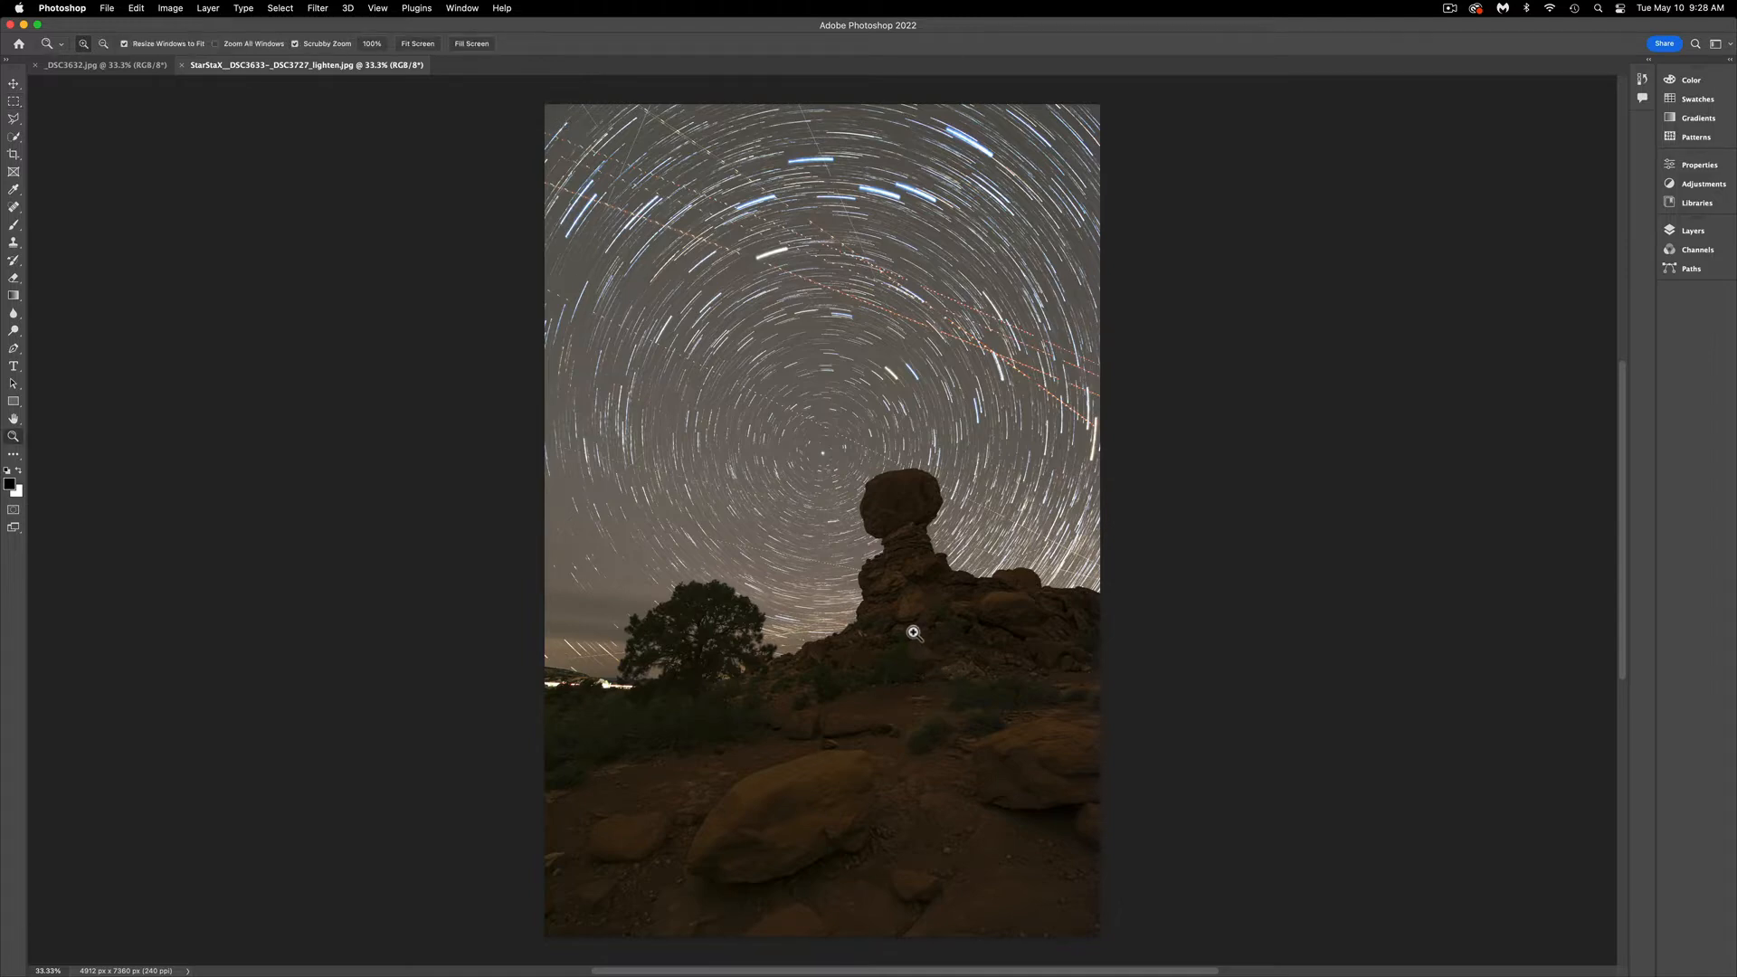
{"action": "left_click_drag", "start_coordinate": [911, 627], "coordinate": [1020, 674]}
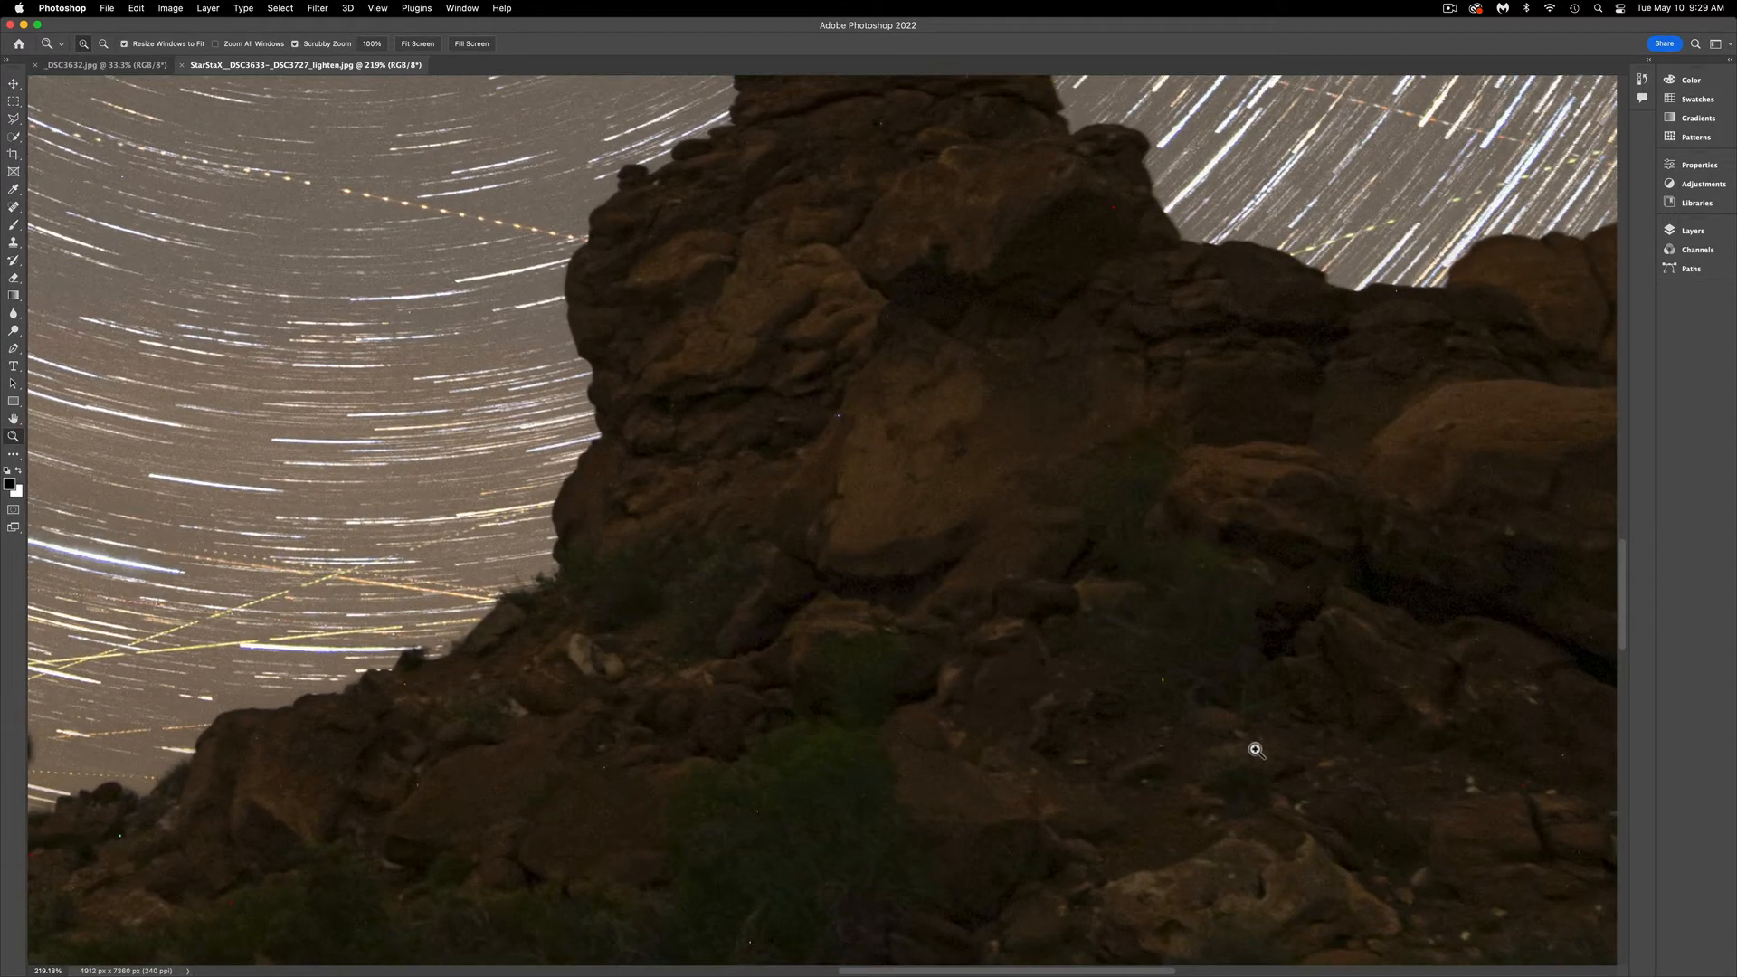
{"action": "key", "text": "space"}
{"action": "left_click_drag", "start_coordinate": [1255, 750], "coordinate": [993, 564]}
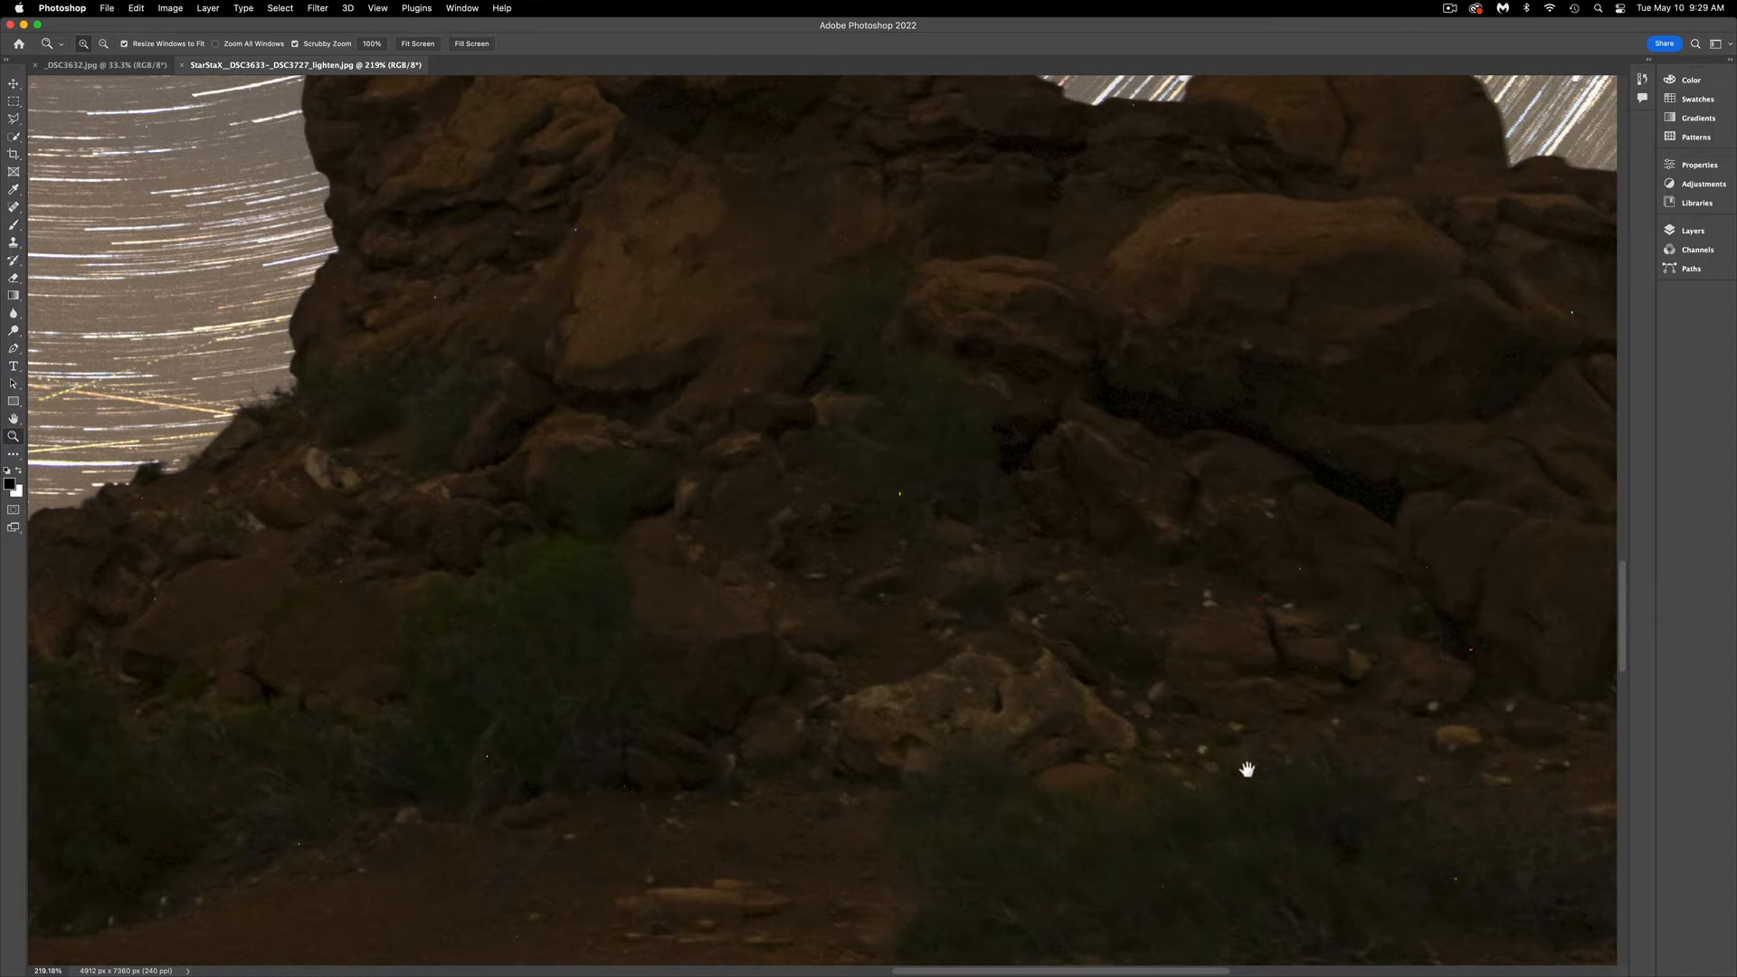
{"action": "left_click_drag", "start_coordinate": [1245, 768], "coordinate": [1093, 624]}
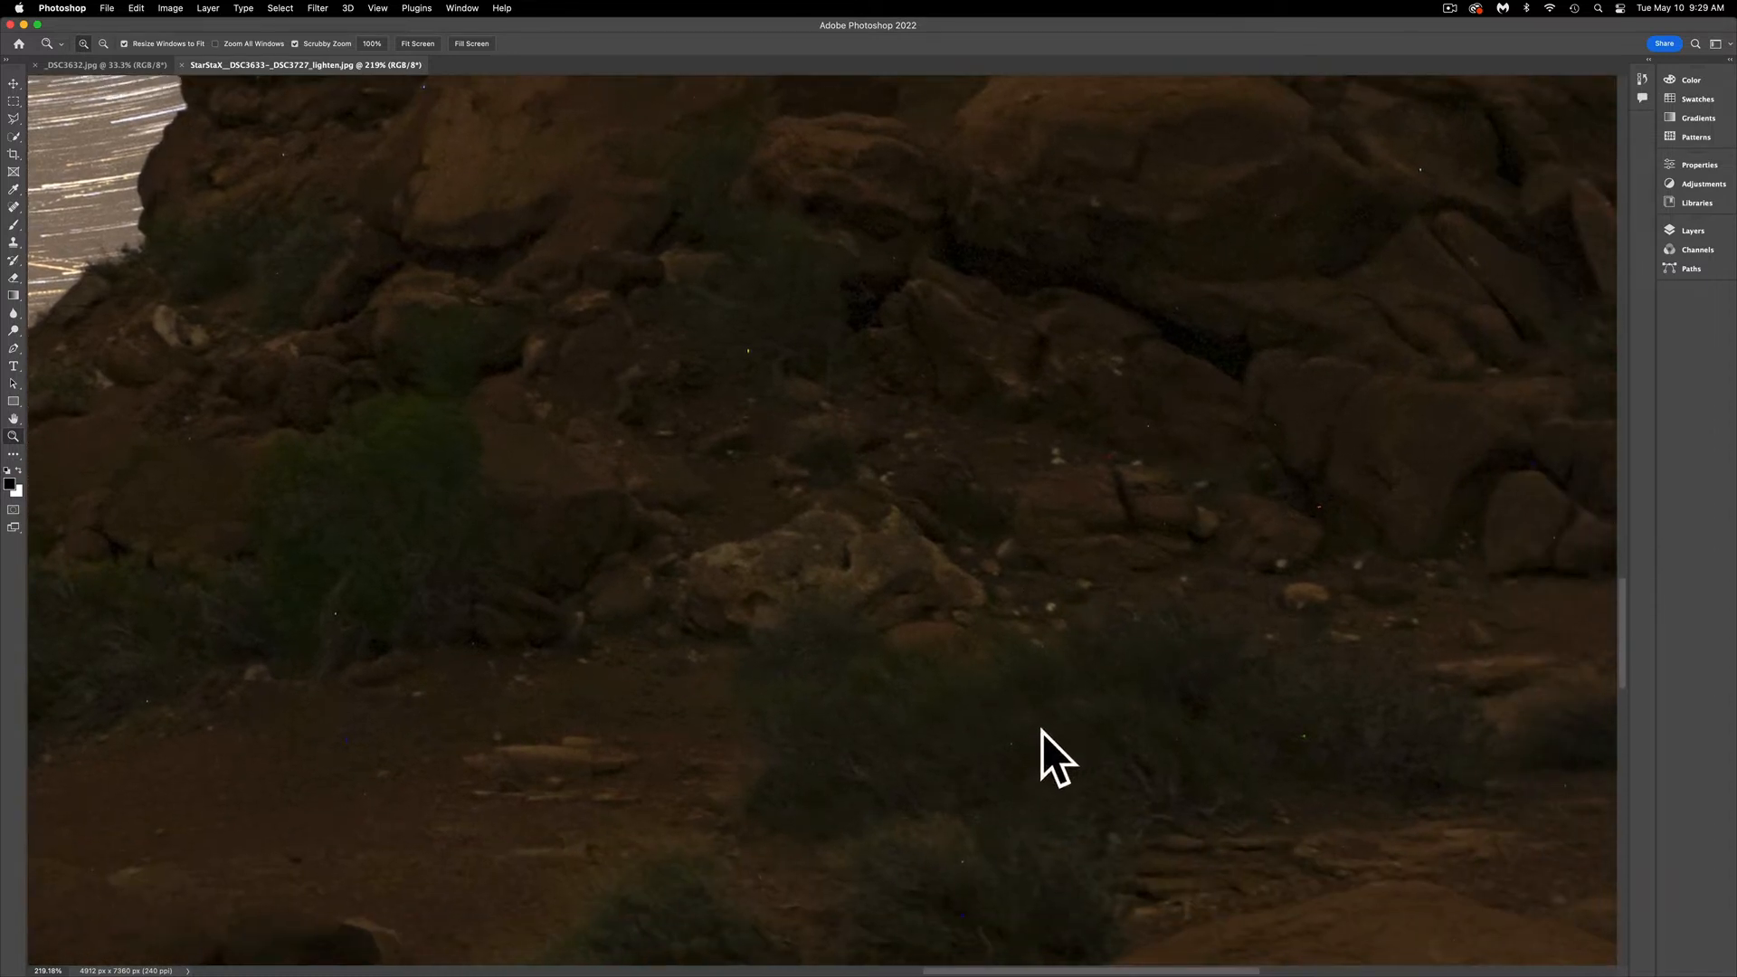
{"action": "left_click_drag", "start_coordinate": [1076, 434], "coordinate": [1046, 664]}
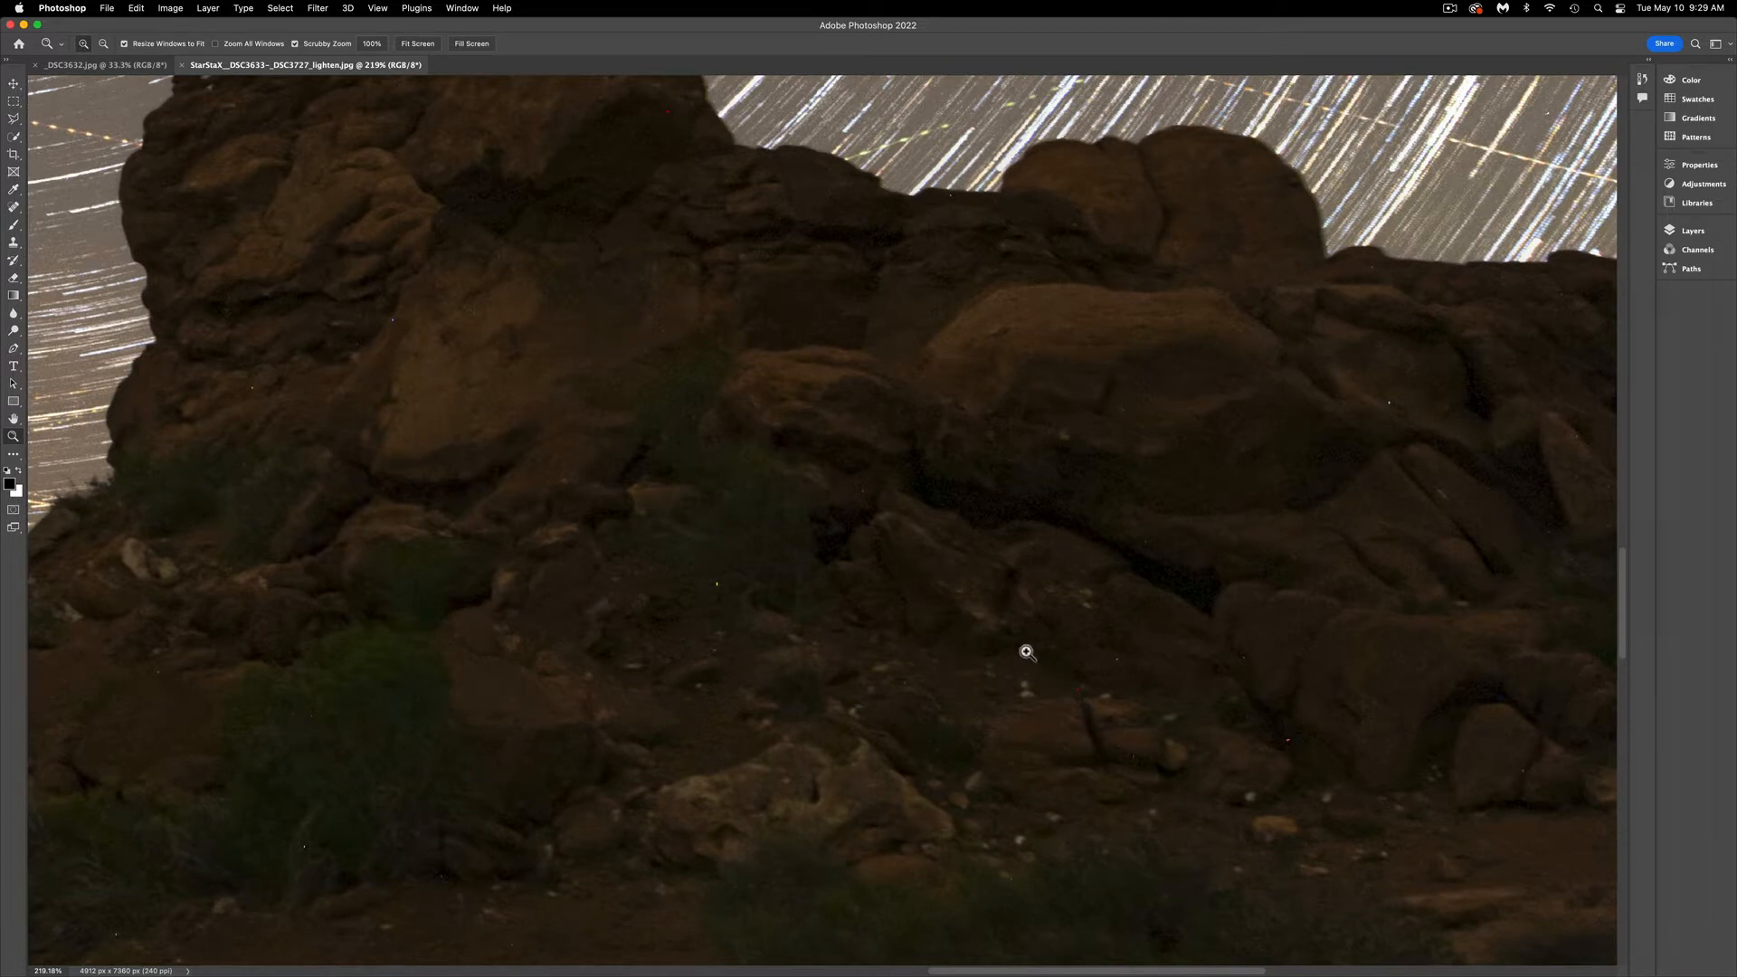
{"action": "key", "text": "super+0"}
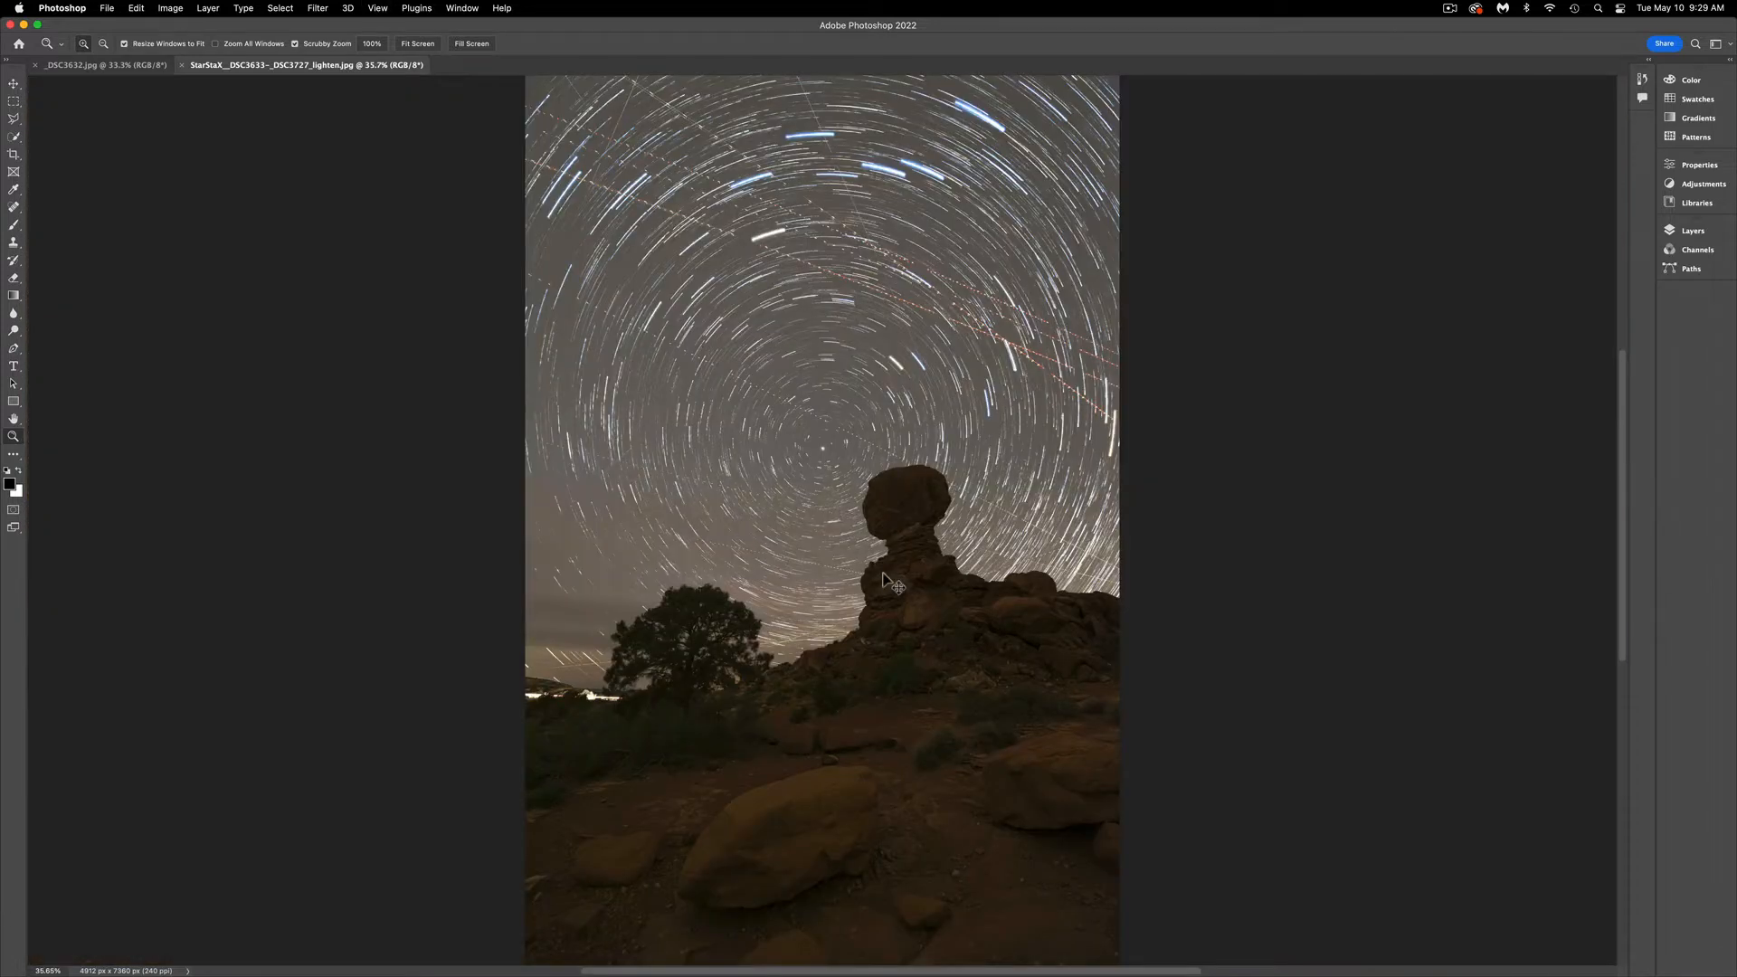
Step: Compare the single exposure _DSC3632.jpg with the star trail image, inspecting the single exposure's foreground and sky up close
{"action": "left_click", "coordinate": [116, 67]}
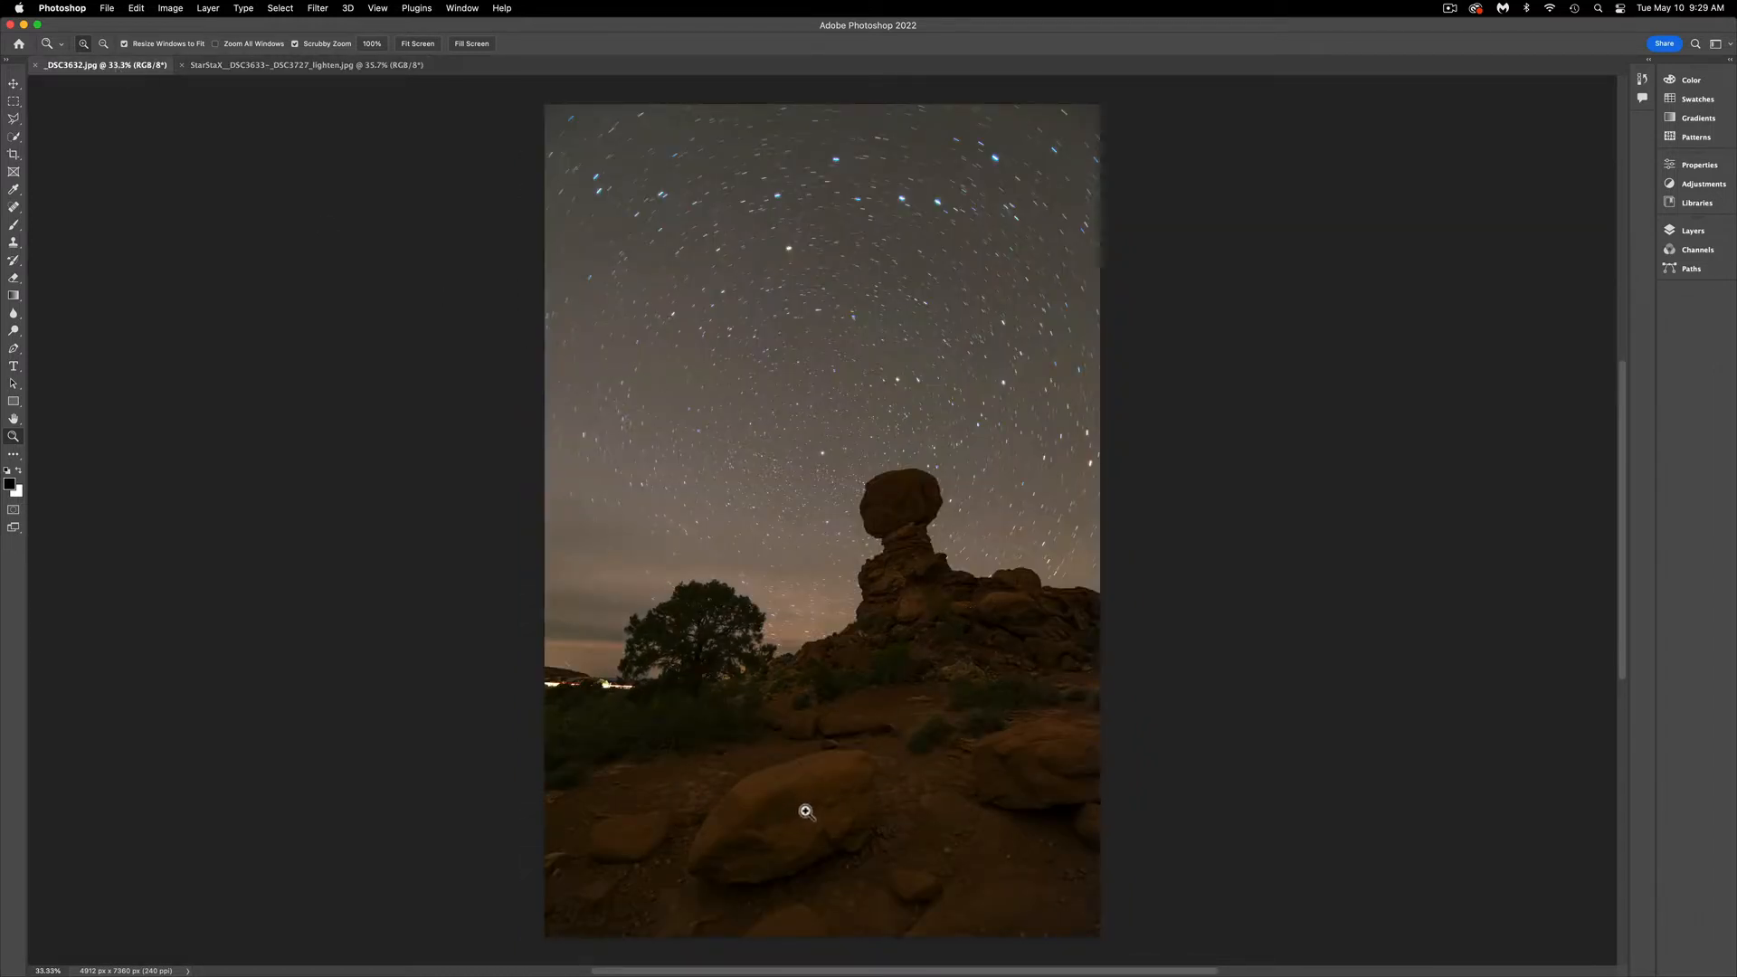
{"action": "left_click", "coordinate": [308, 66]}
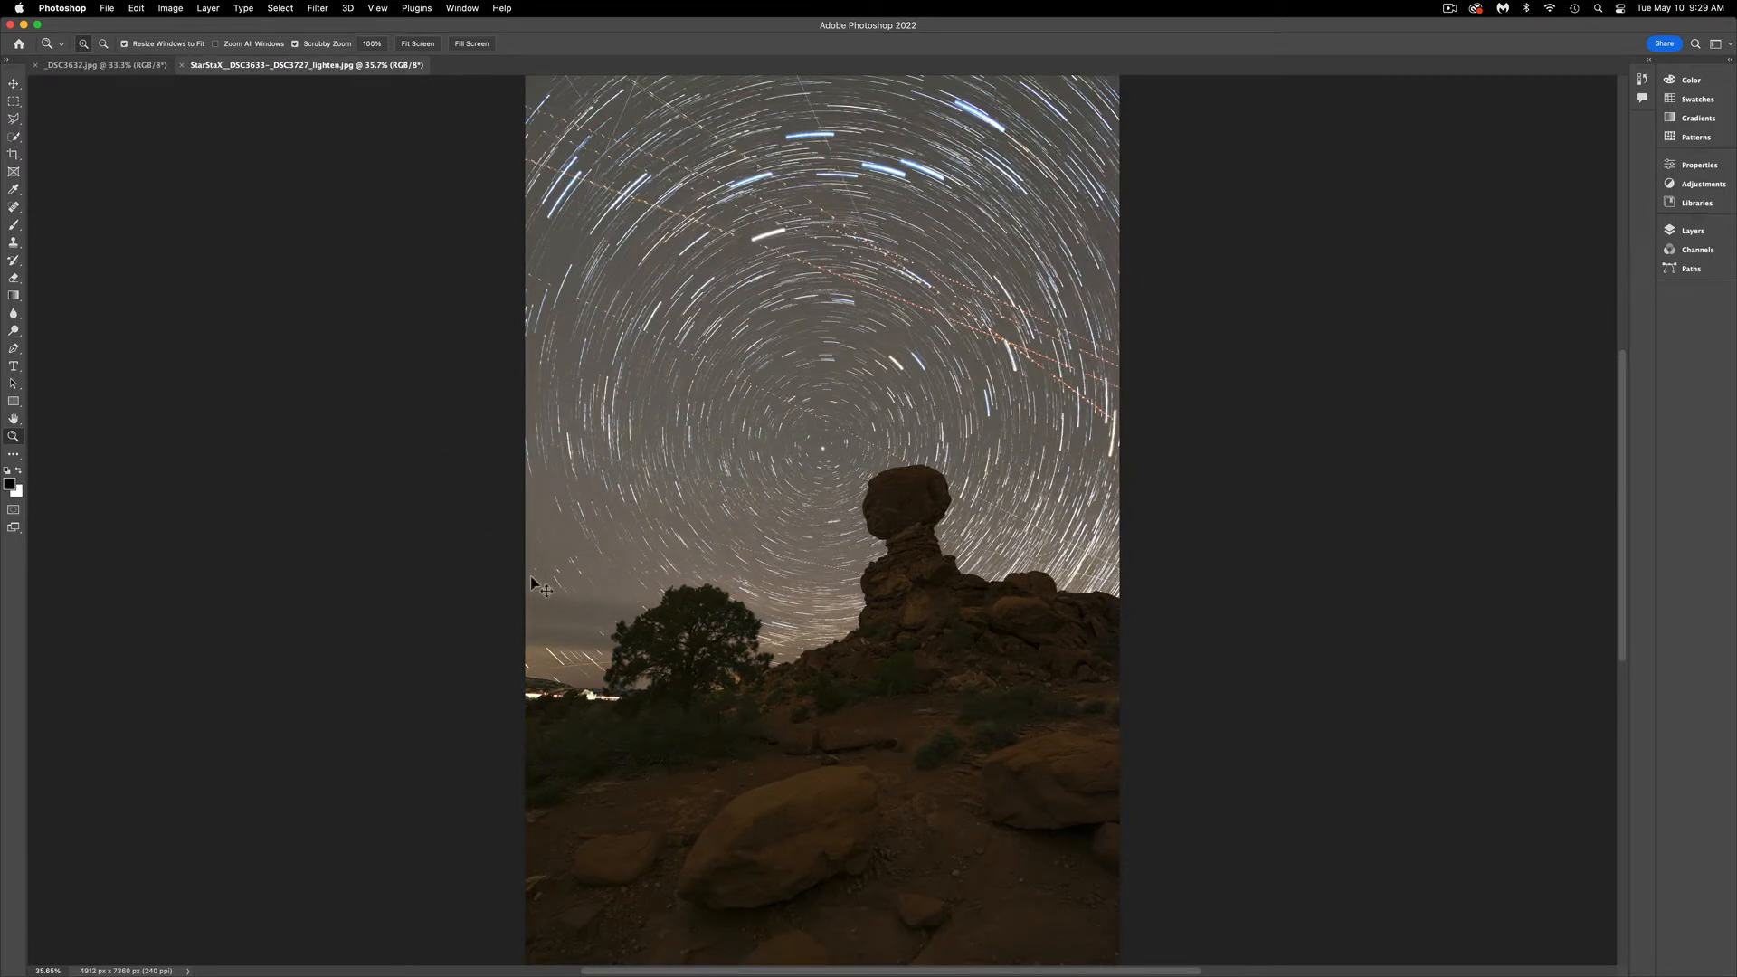
{"action": "left_click", "coordinate": [132, 66]}
{"action": "key", "text": "super+0"}
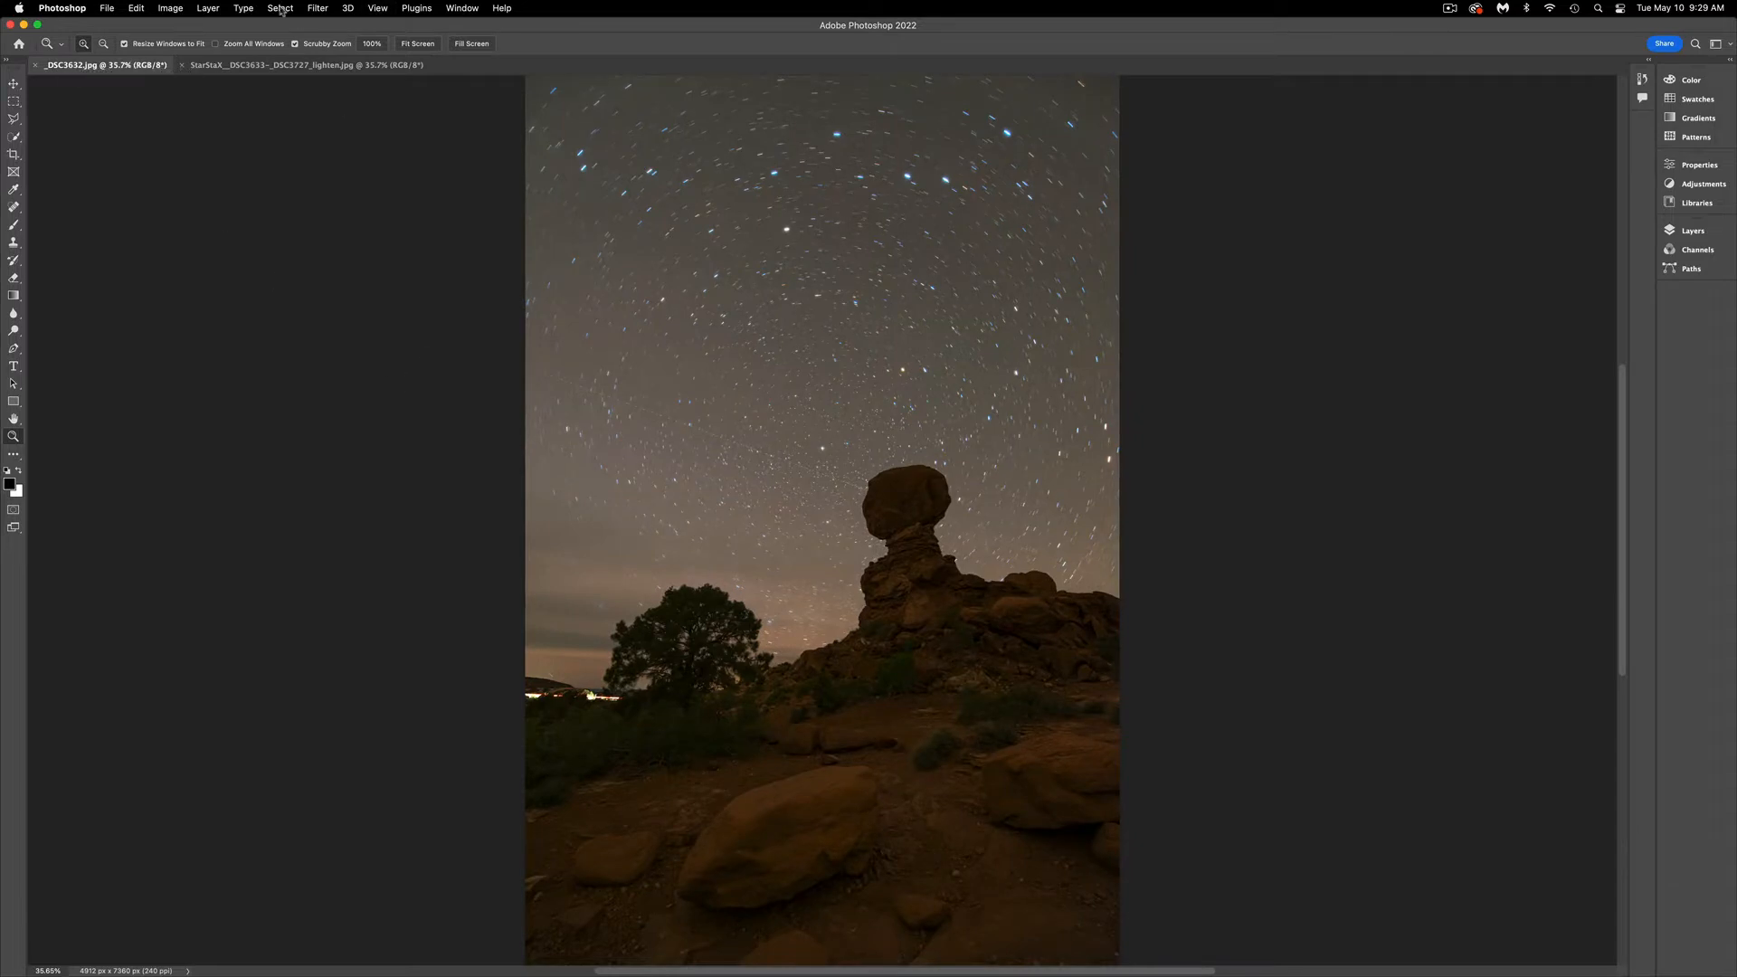
{"action": "left_click_drag", "start_coordinate": [791, 791], "coordinate": [845, 795]}
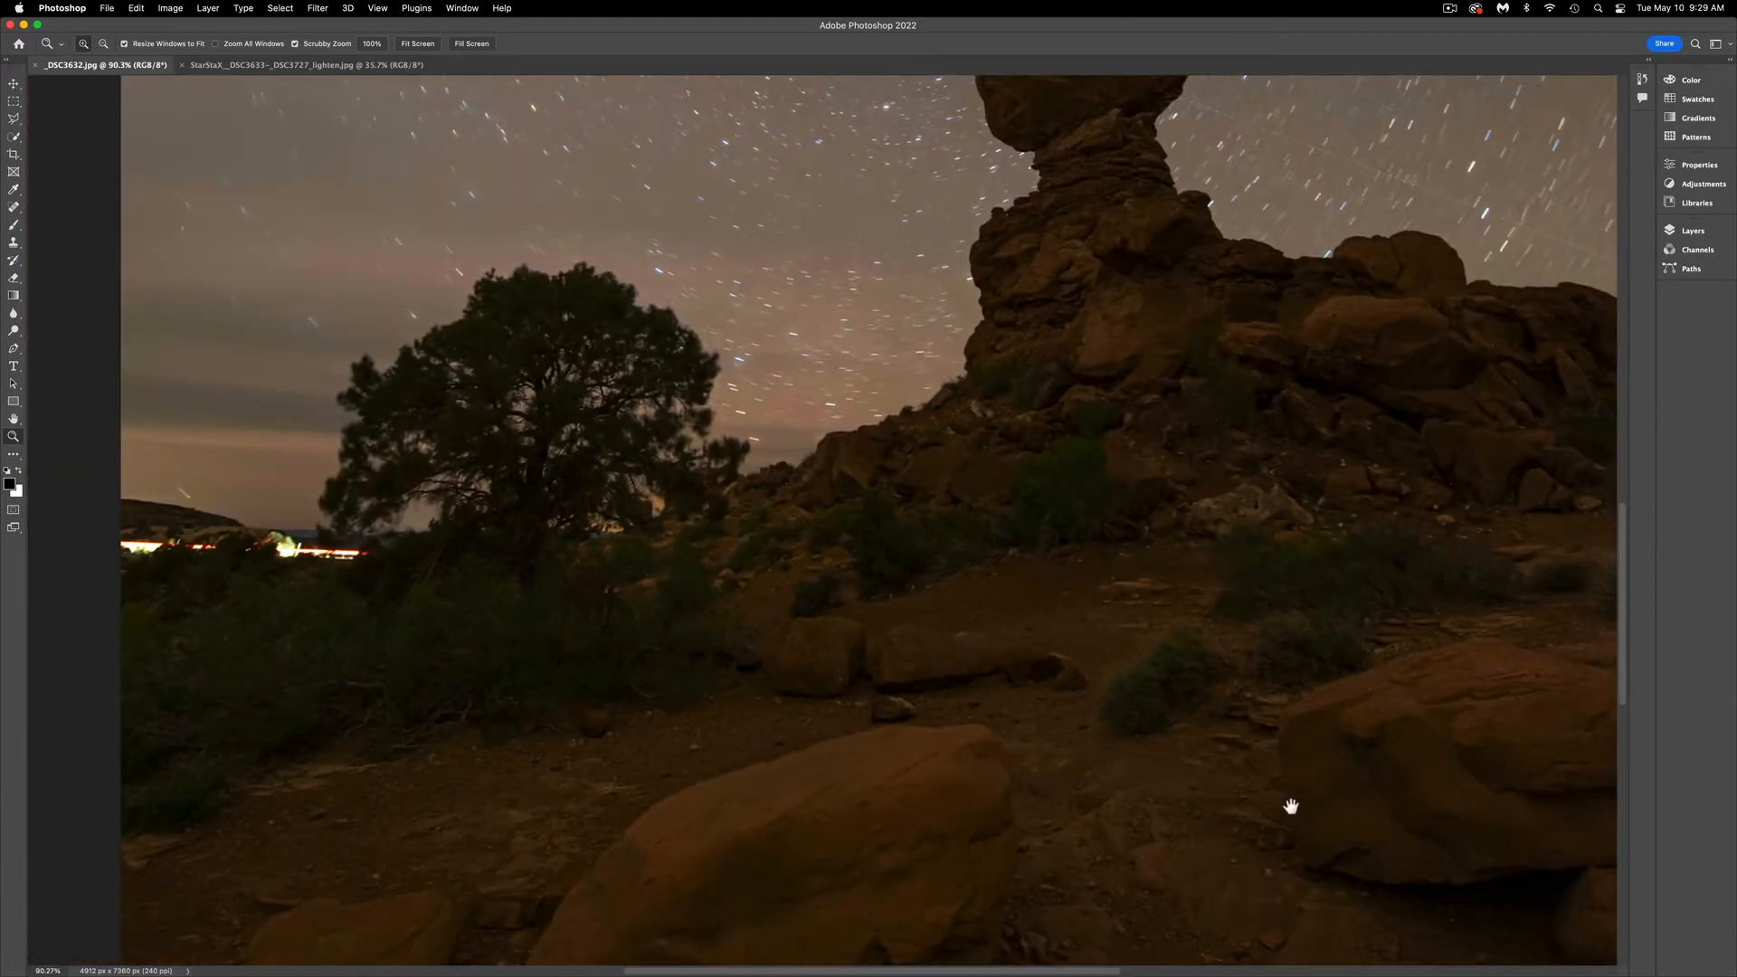
{"action": "left_click_drag", "start_coordinate": [1287, 803], "coordinate": [1197, 775]}
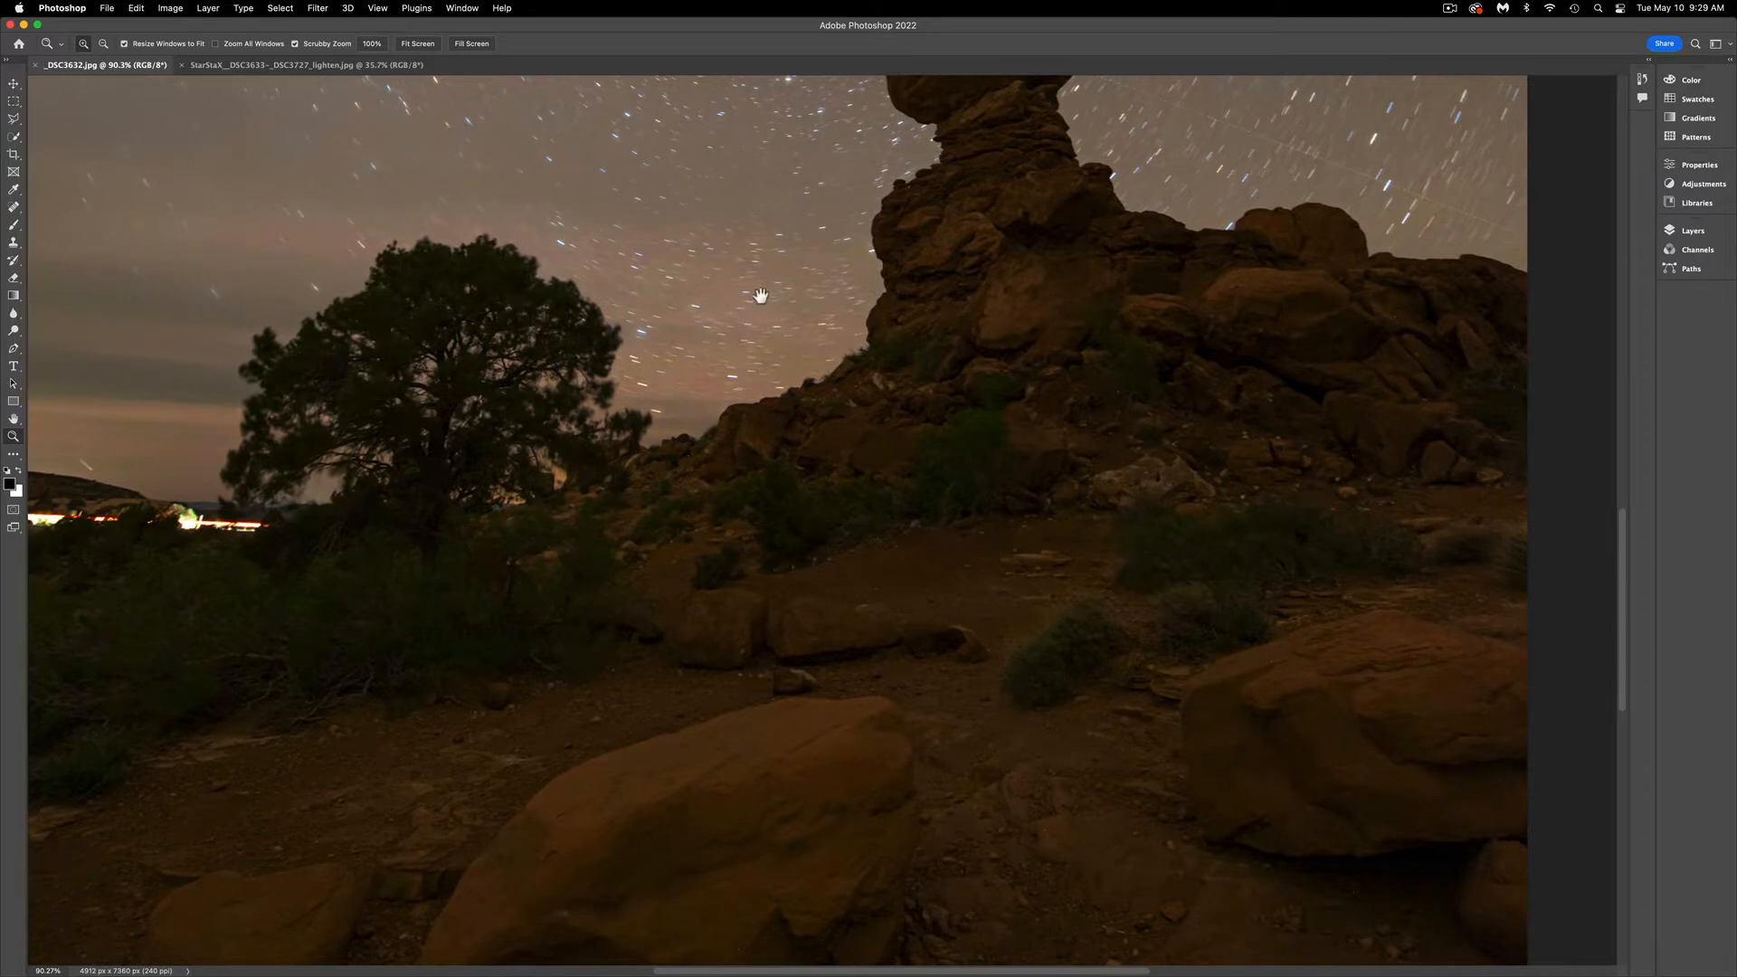
{"action": "left_click_drag", "start_coordinate": [761, 300], "coordinate": [814, 802]}
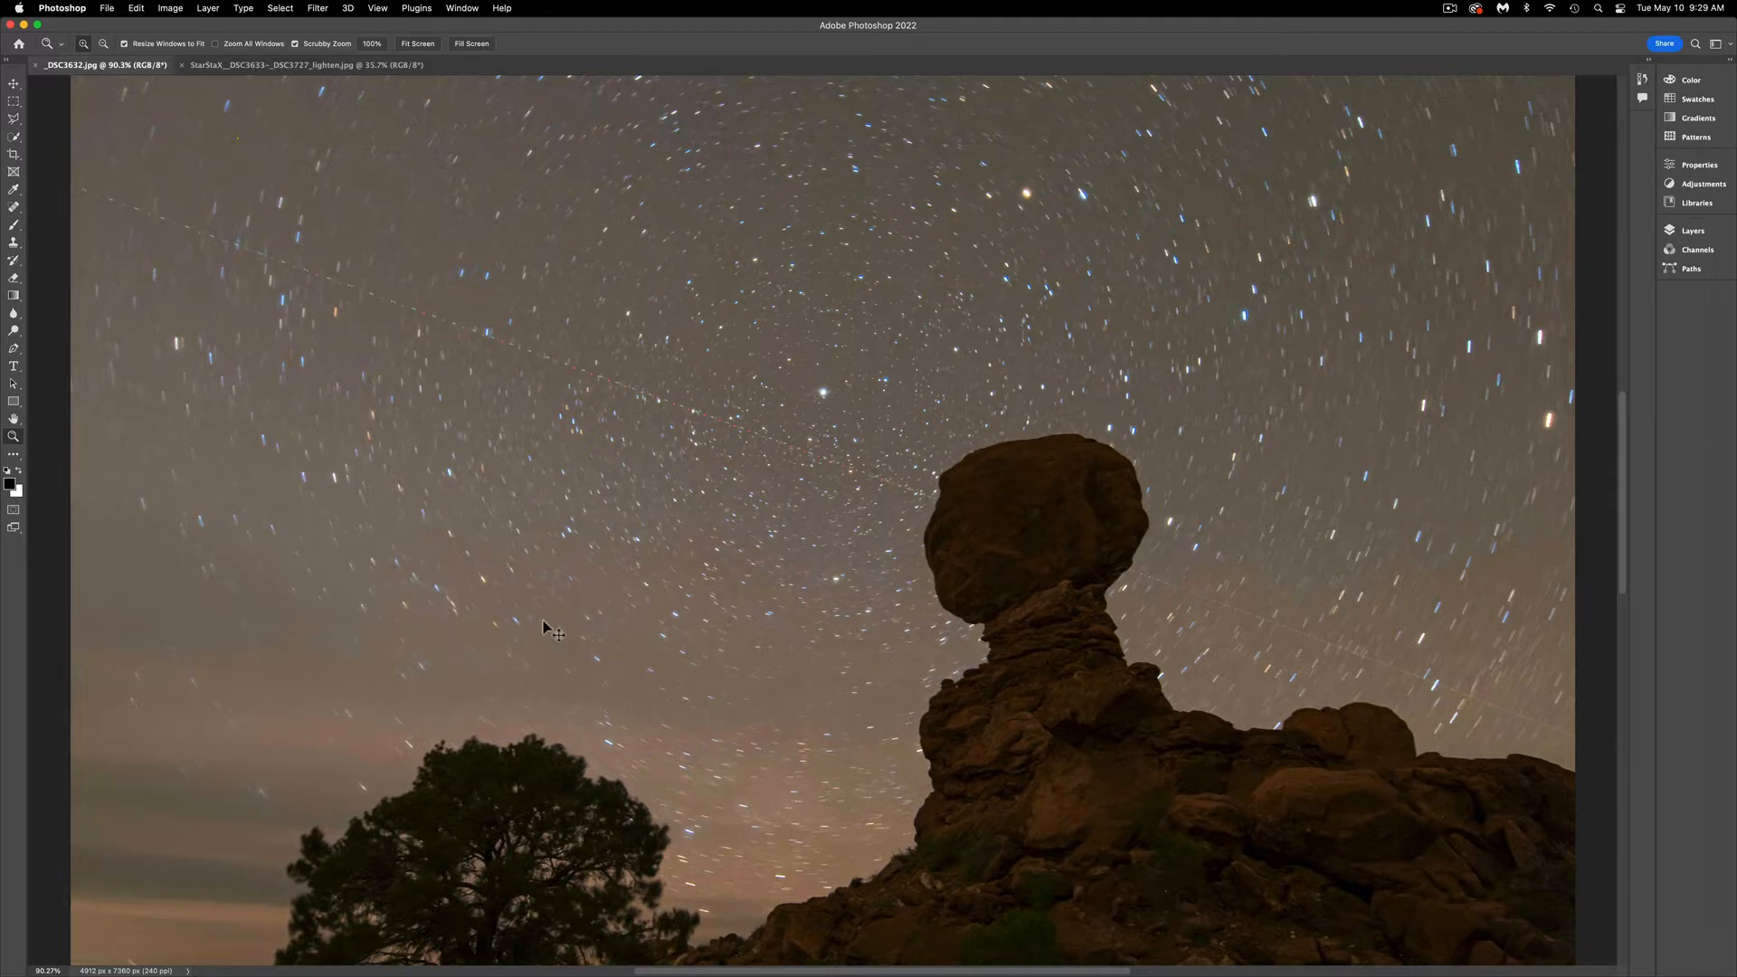
{"action": "key", "text": "super+0"}
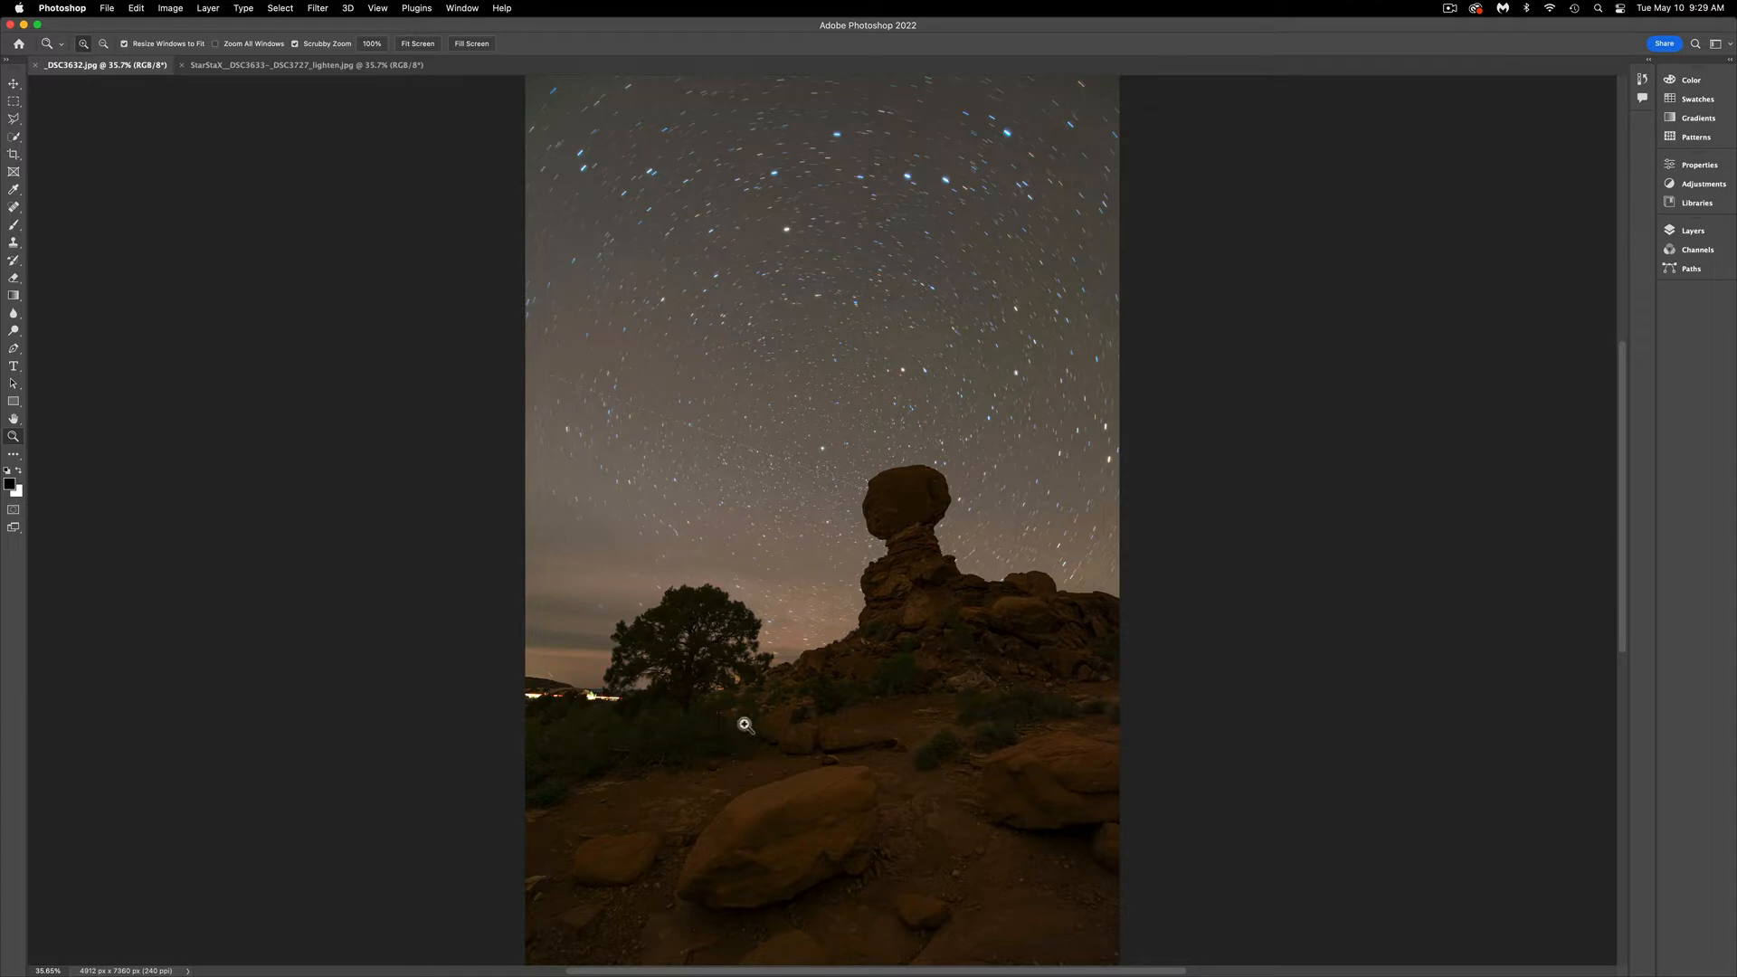
{"action": "left_click", "coordinate": [379, 67]}
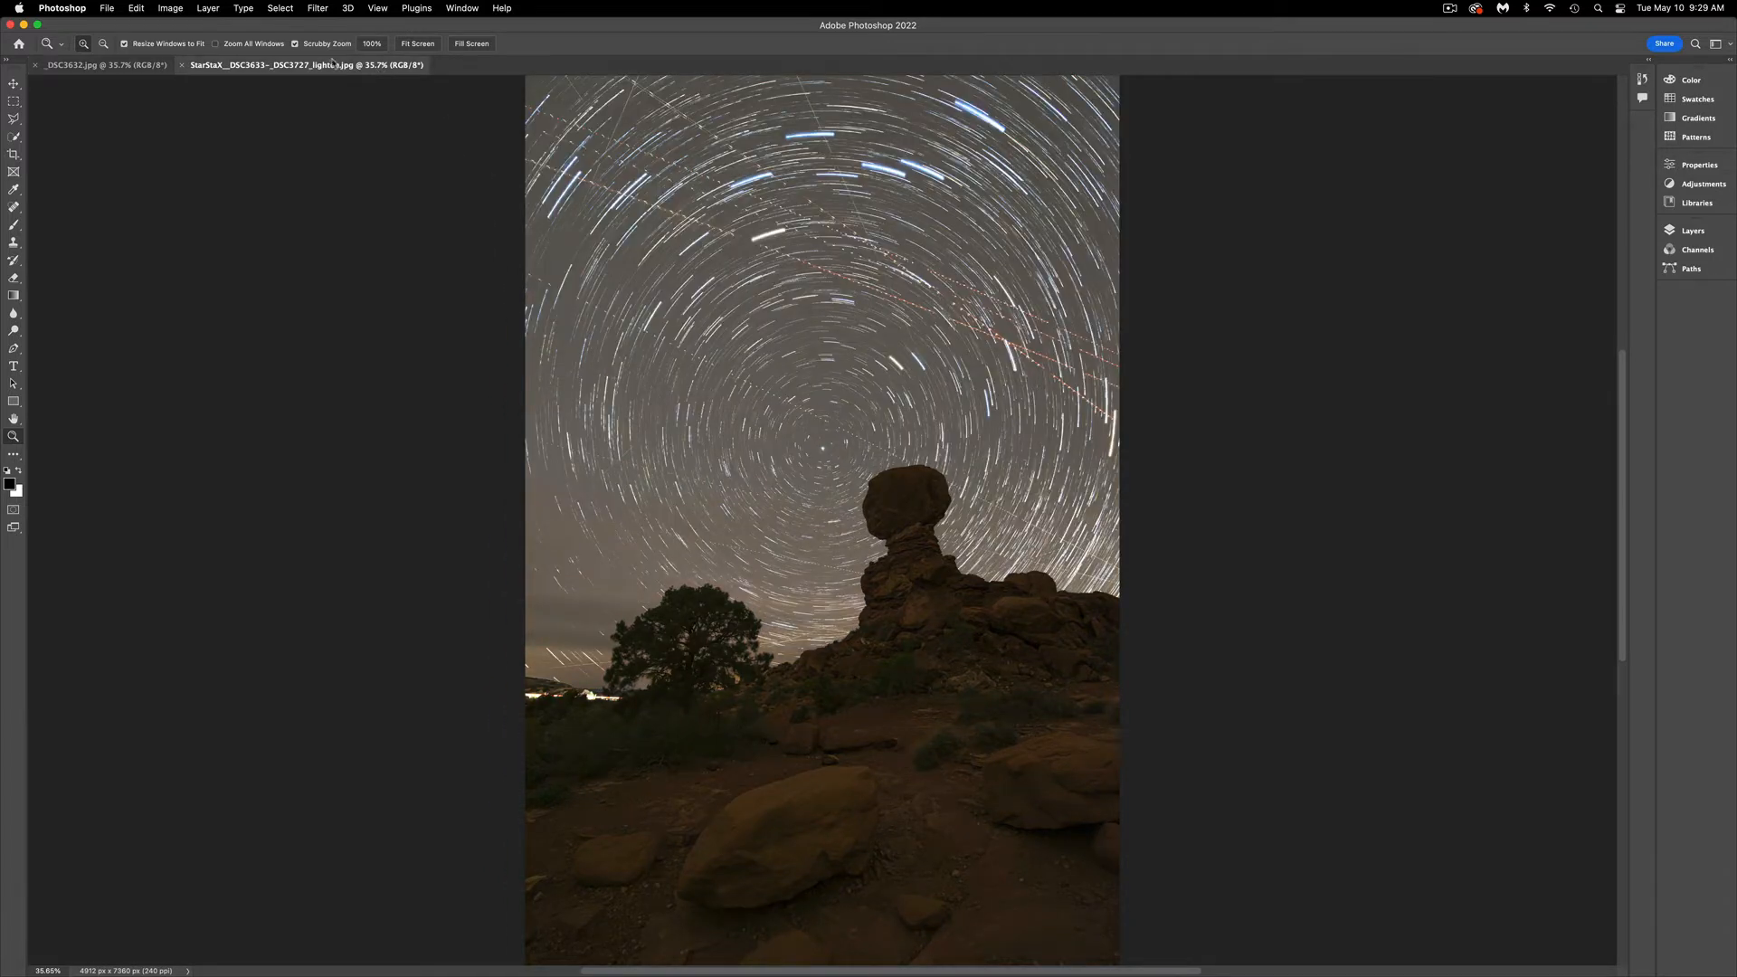
{"action": "left_click", "coordinate": [112, 68]}
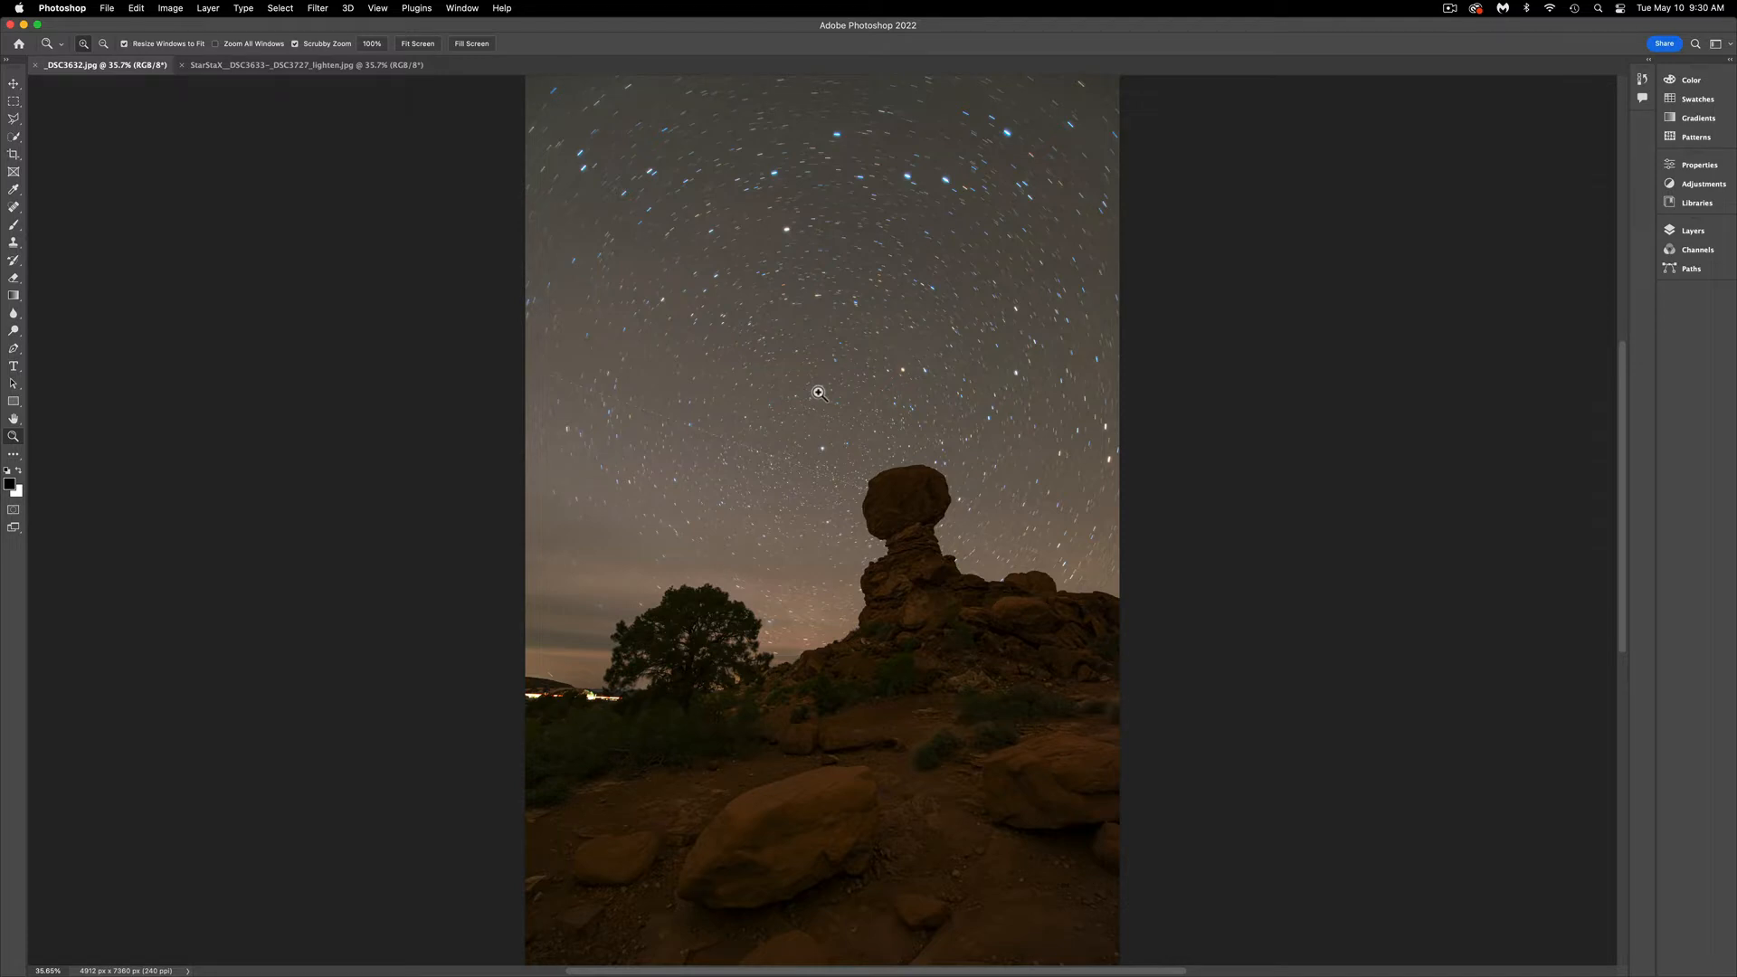
{"action": "scroll", "coordinate": [809, 397], "scroll_direction": "down", "scroll_amount": 1}
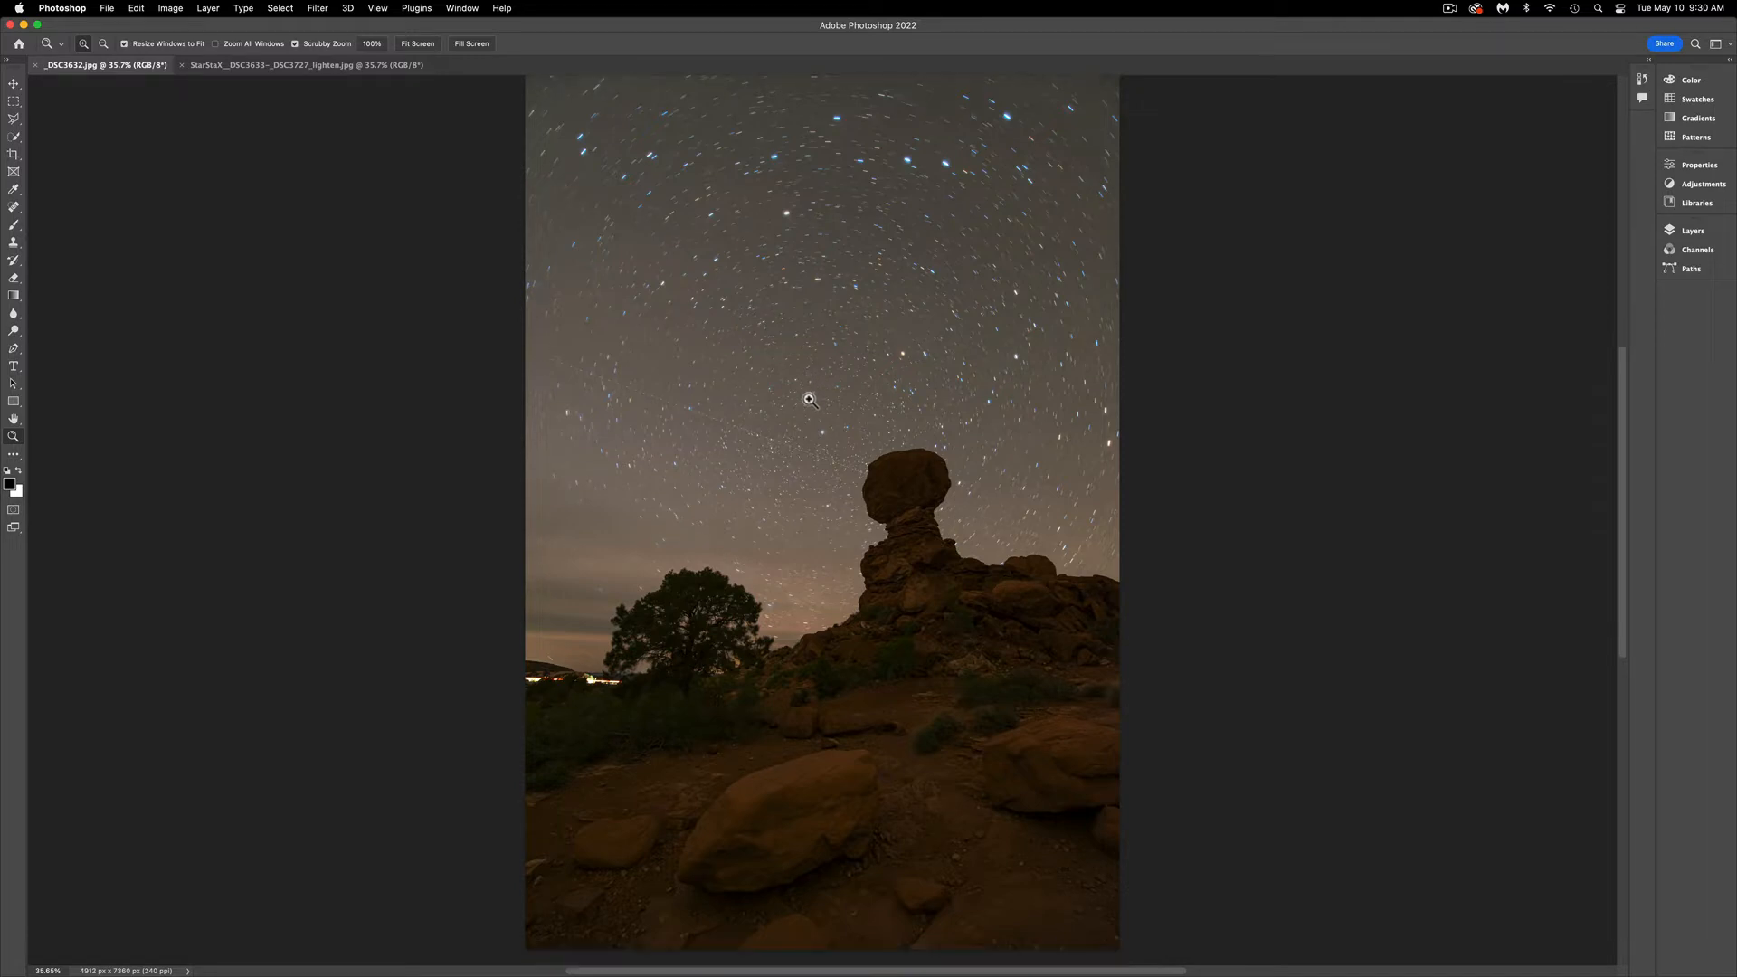
{"action": "scroll", "coordinate": [805, 398], "scroll_direction": "right", "scroll_amount": 3}
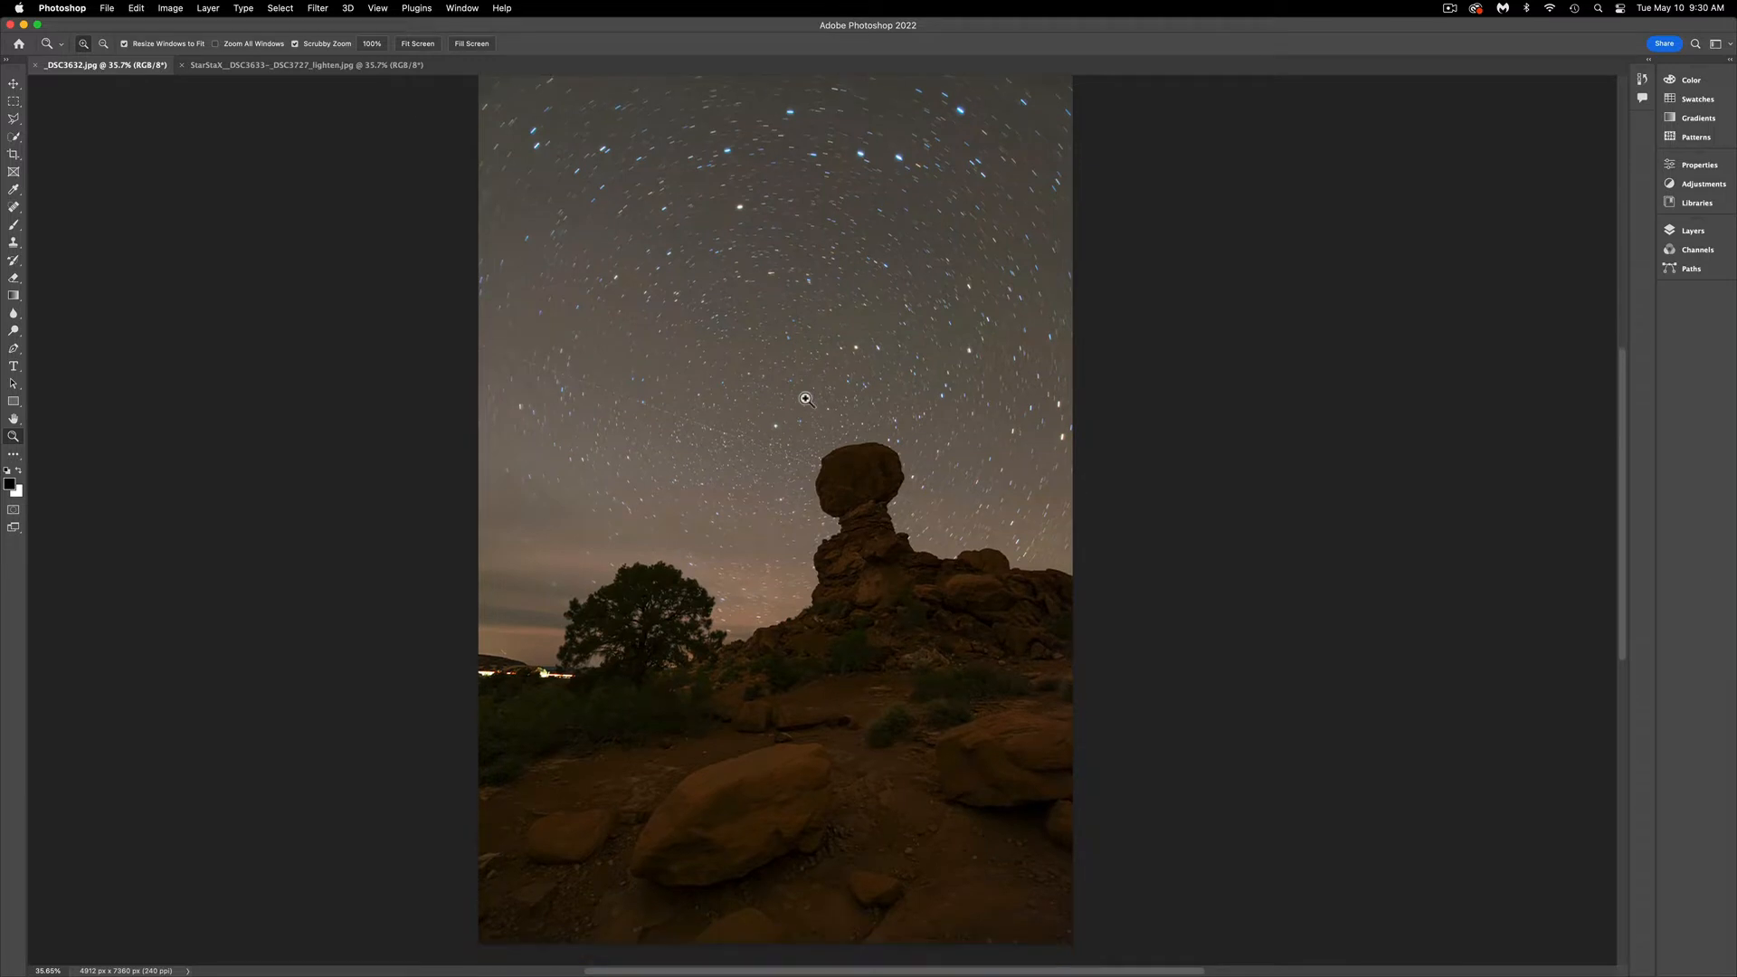
{"action": "scroll", "coordinate": [801, 395], "scroll_direction": "left", "scroll_amount": 3}
{"action": "scroll", "coordinate": [802, 395], "scroll_direction": "up", "scroll_amount": 1}
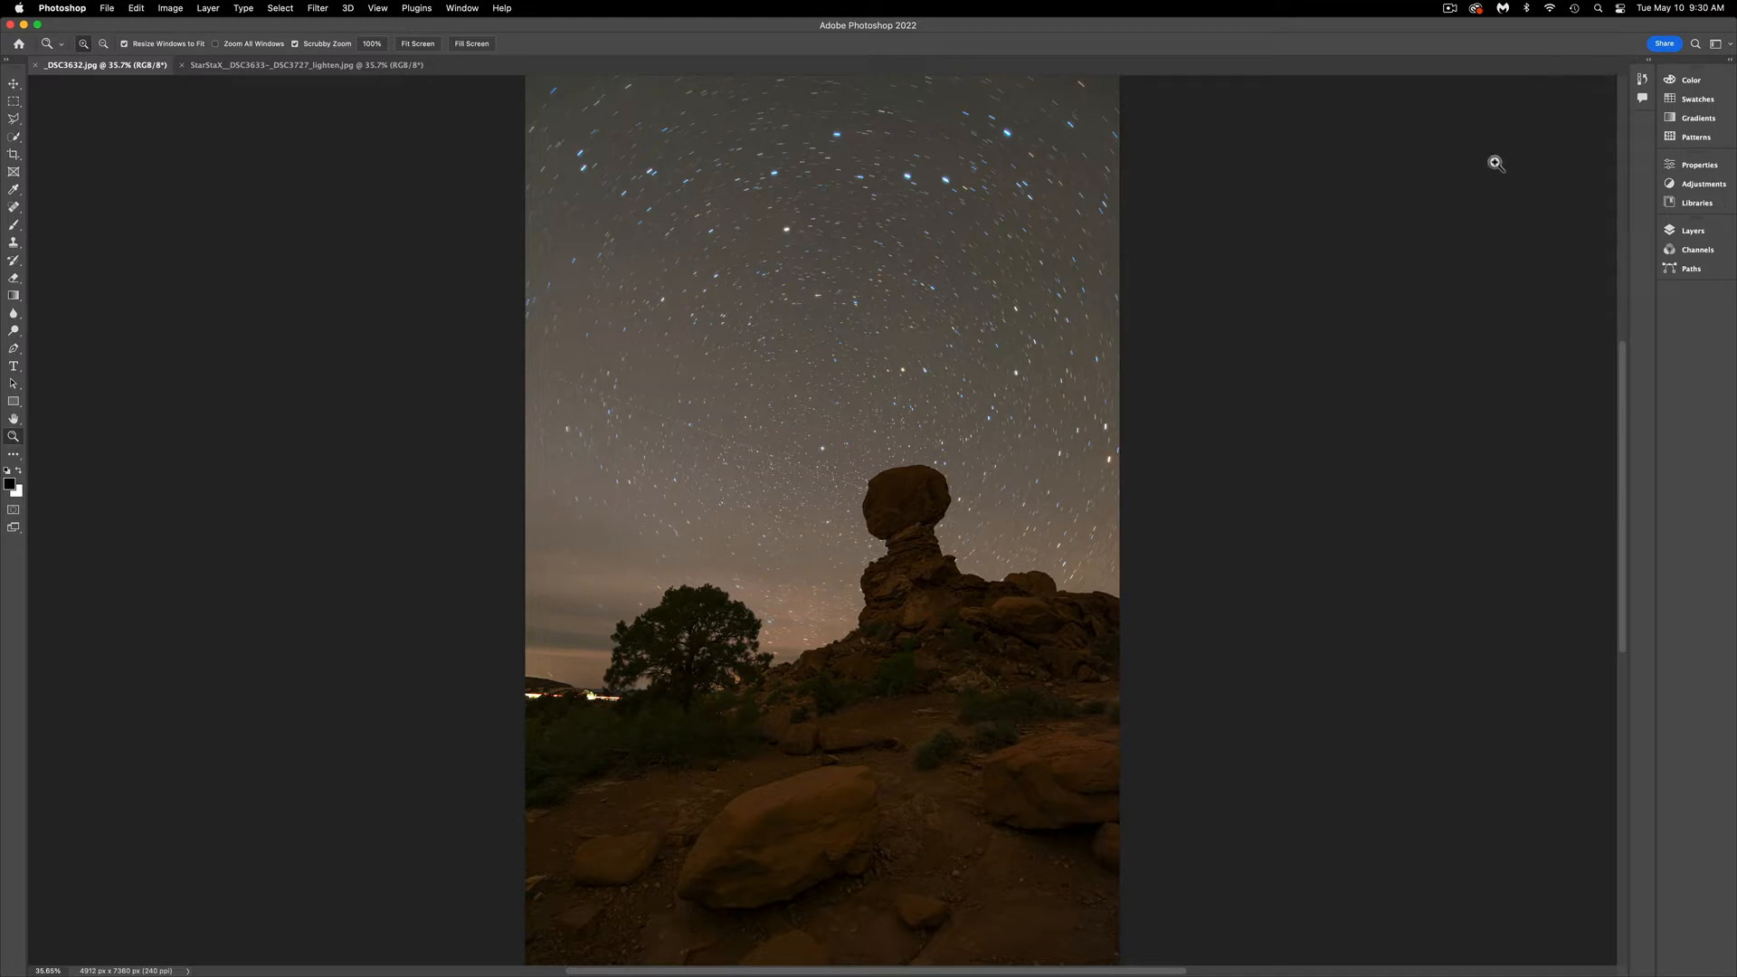
{"action": "left_click", "coordinate": [1670, 232]}
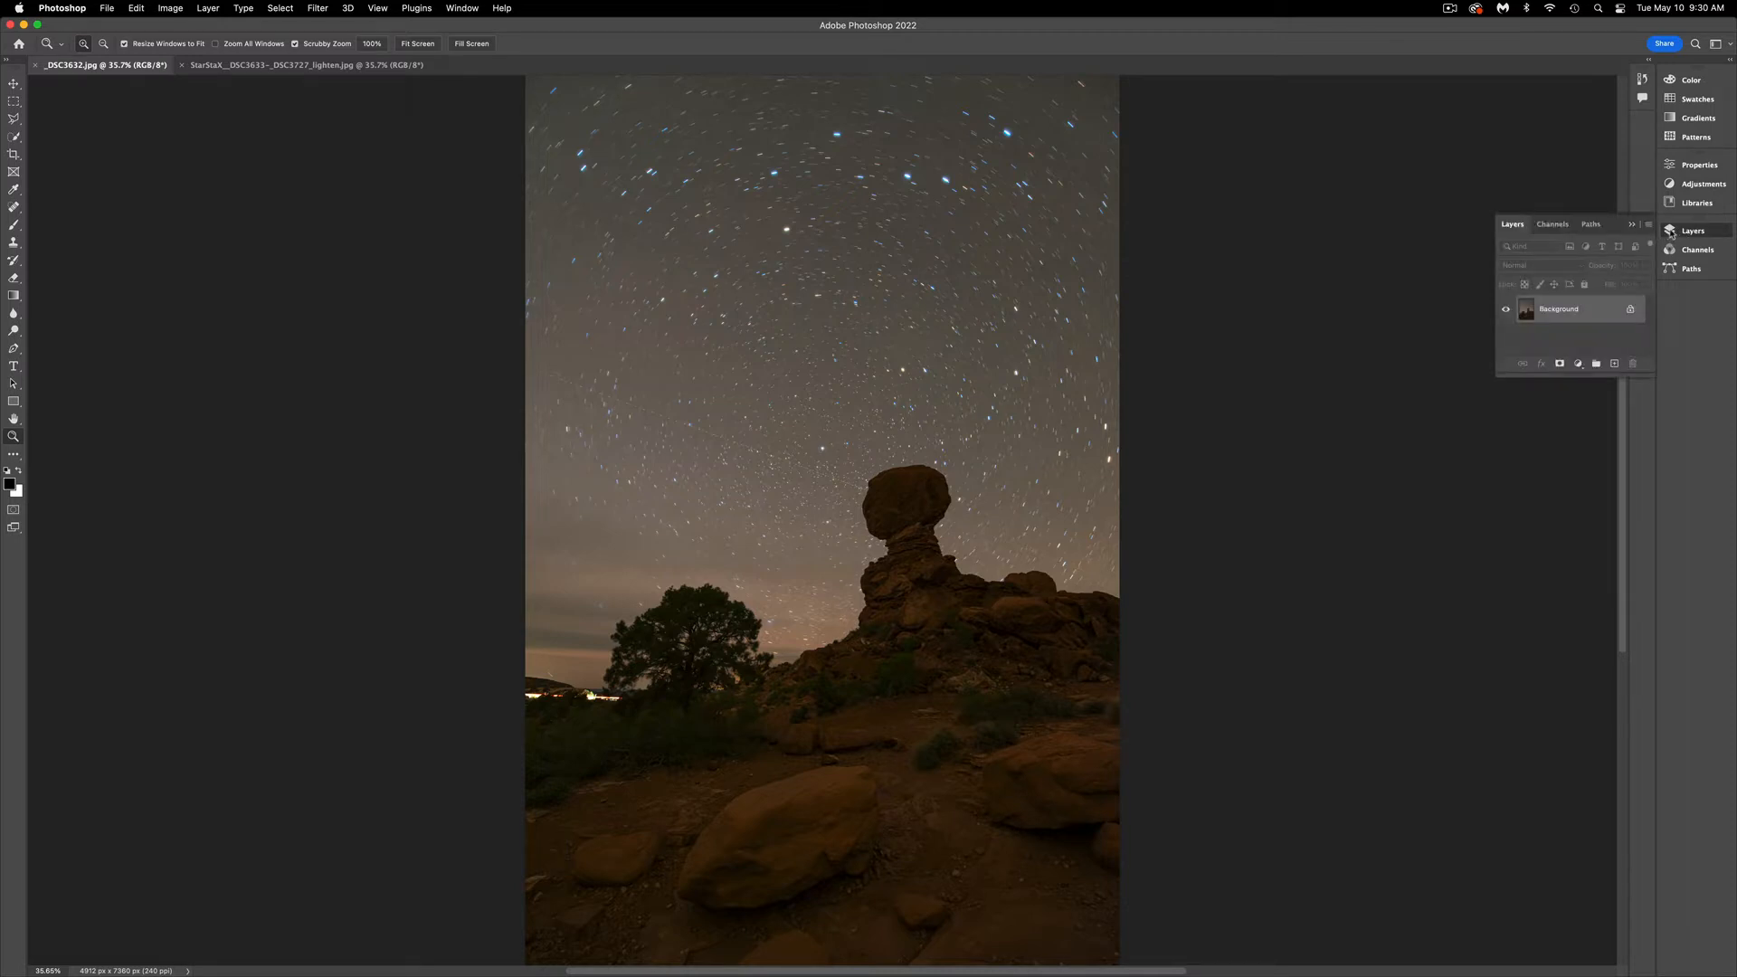
{"action": "left_click", "coordinate": [1670, 231]}
{"action": "left_click", "coordinate": [1729, 61]}
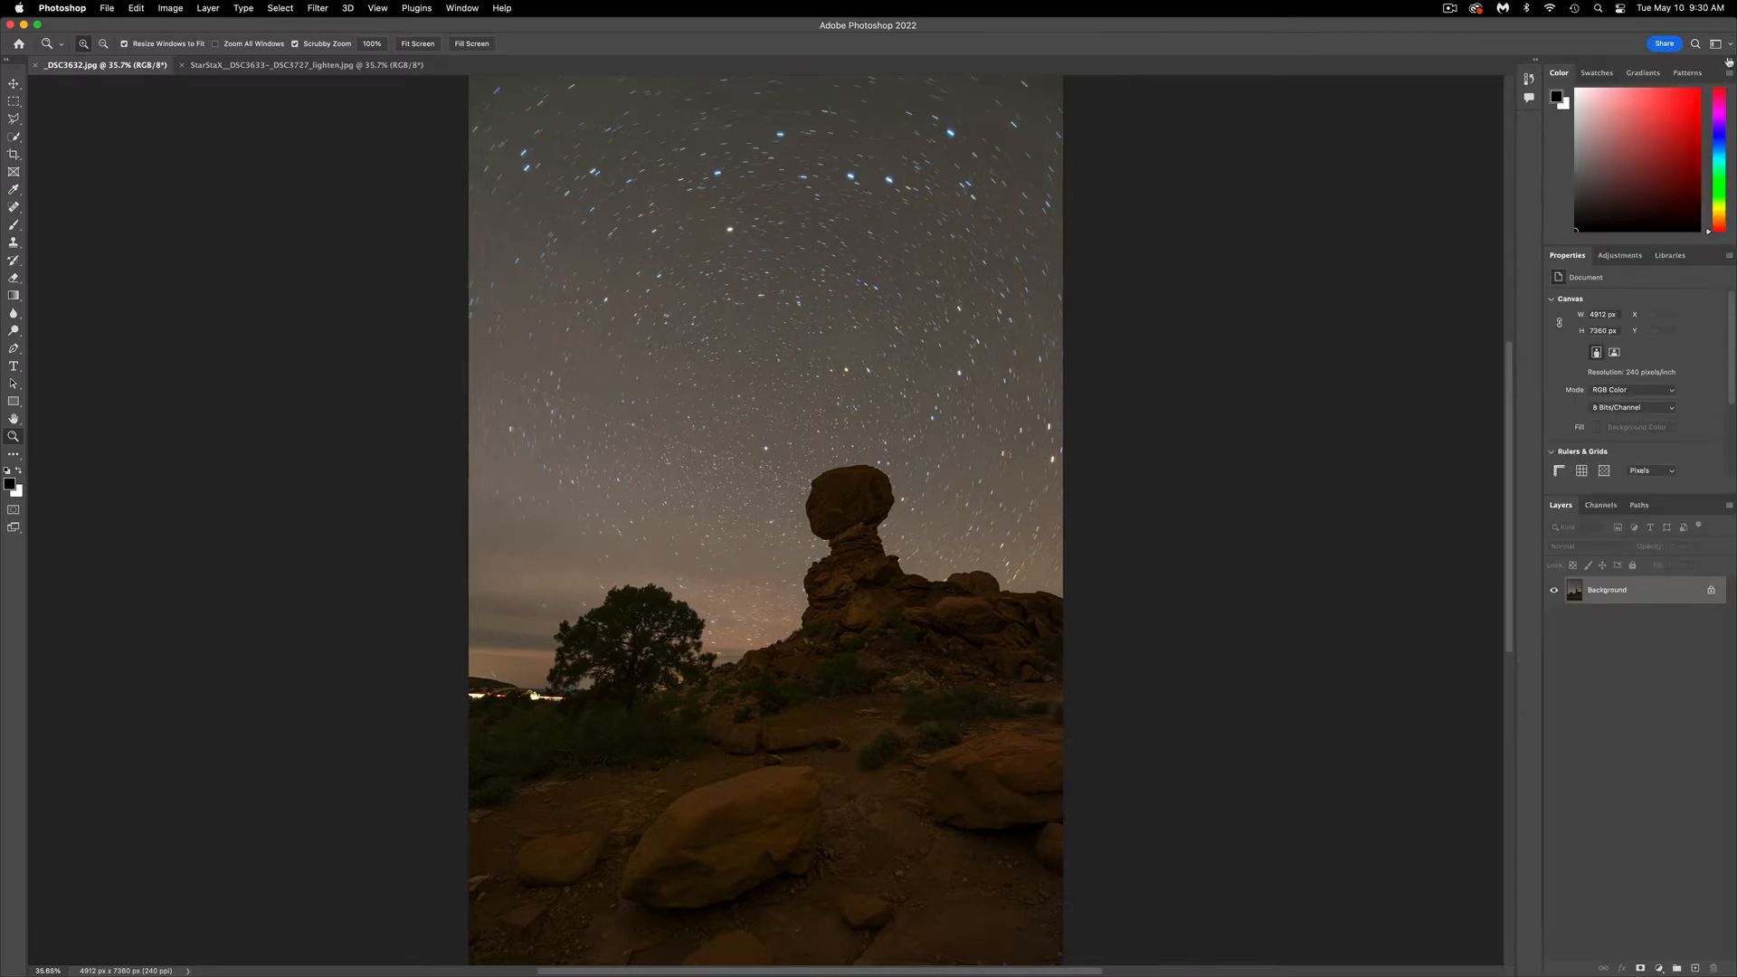
{"action": "left_click", "coordinate": [1535, 61]}
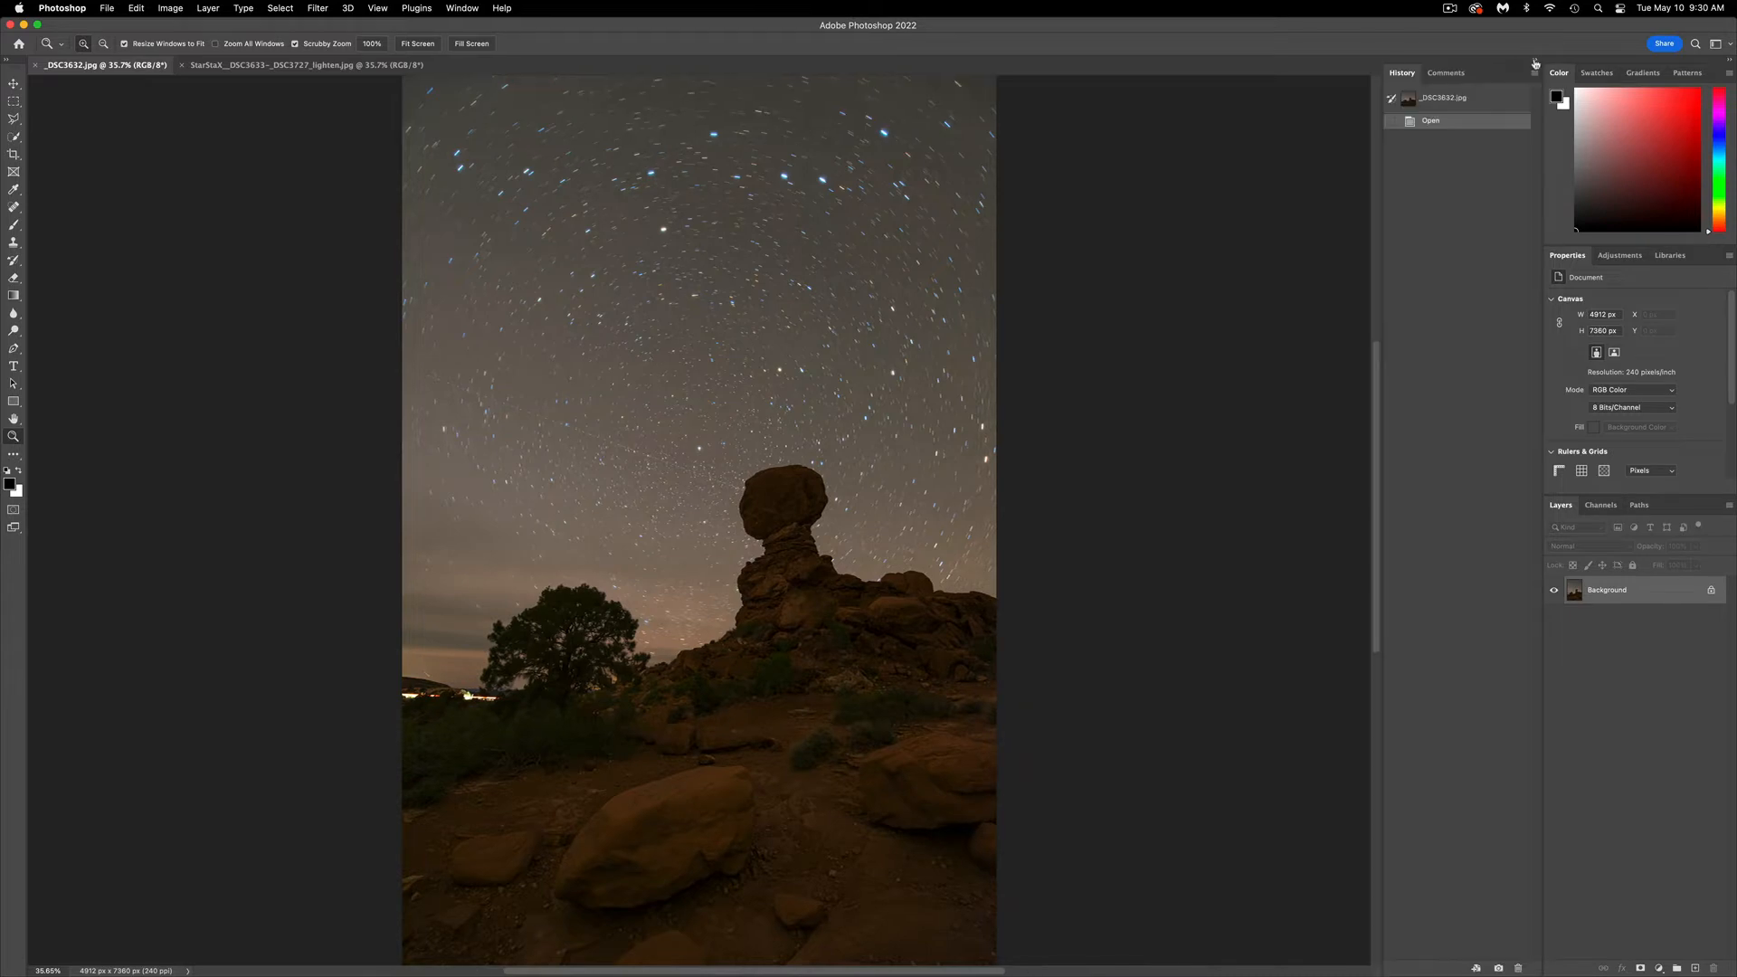
{"action": "left_click", "coordinate": [1535, 61]}
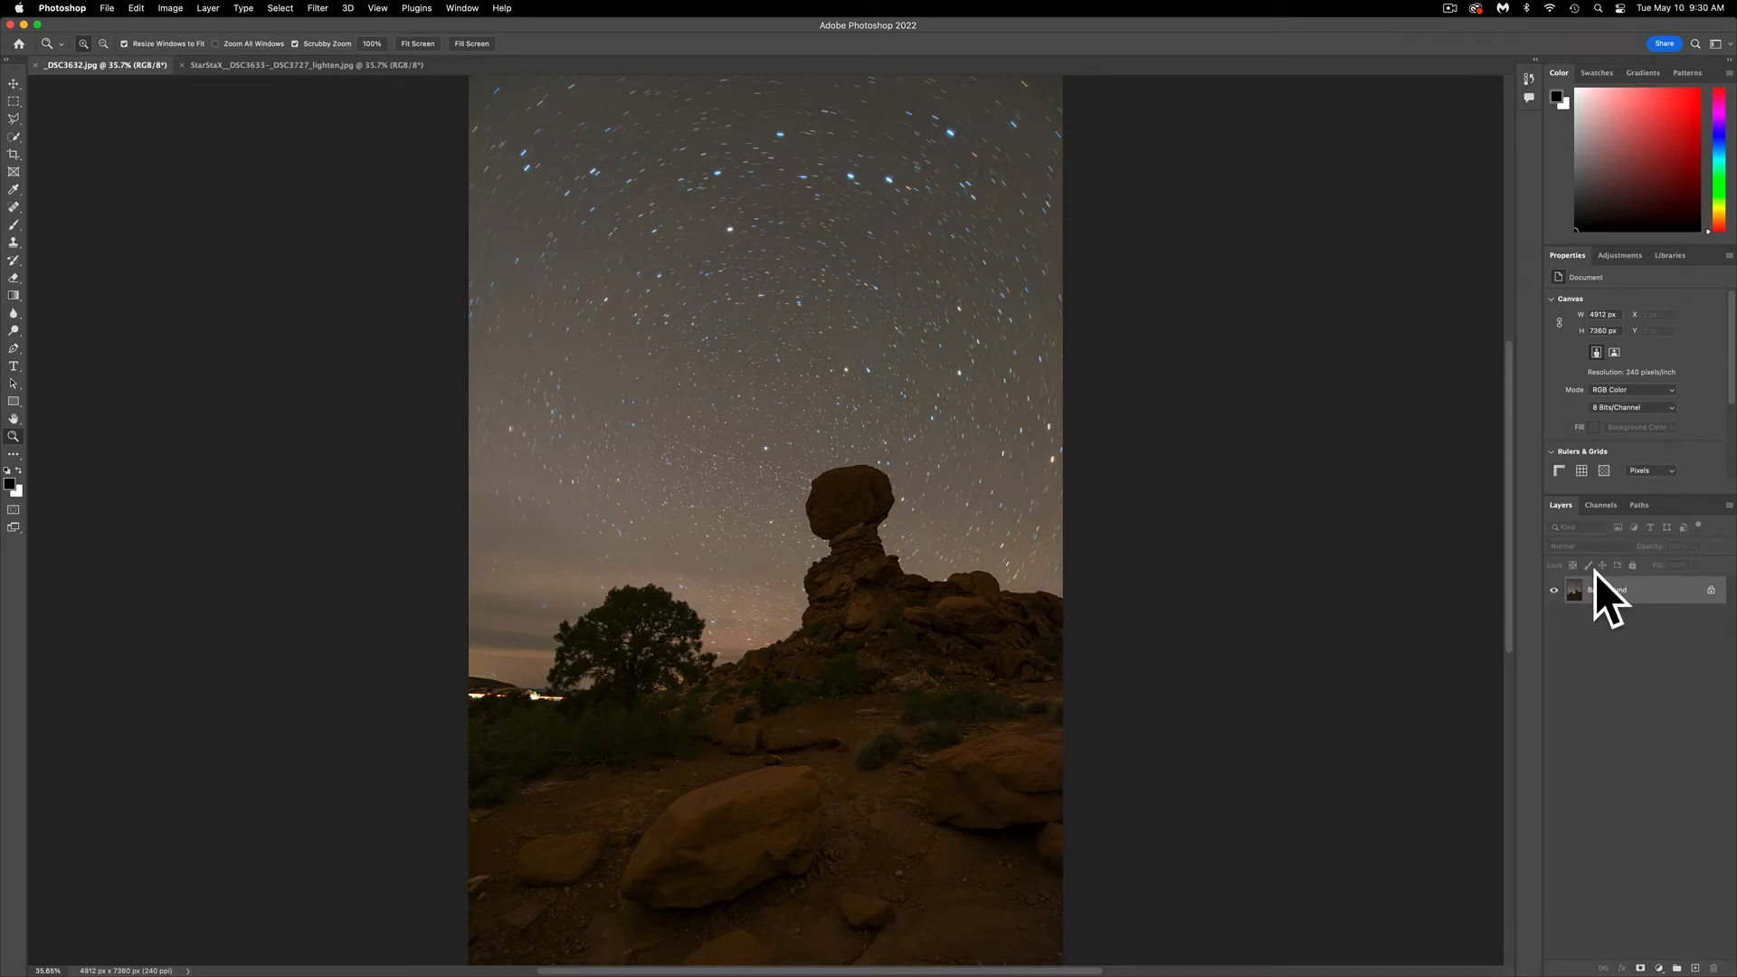
{"action": "left_click", "coordinate": [1730, 60]}
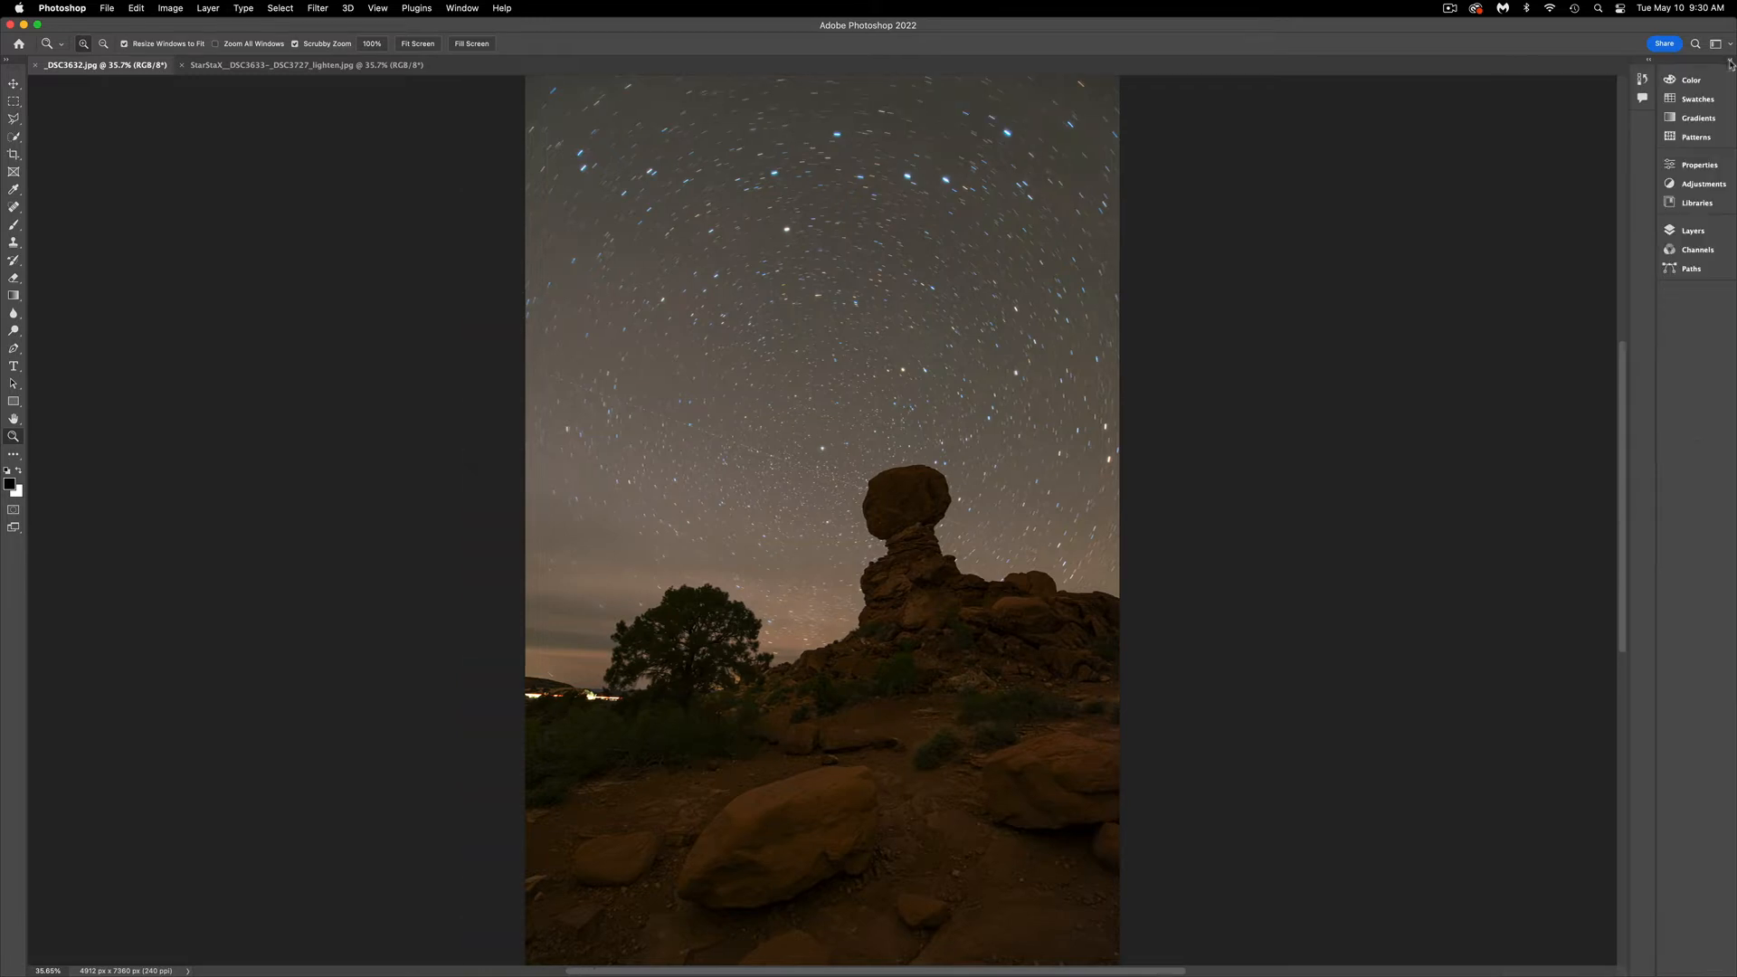
{"action": "left_click", "coordinate": [1676, 231]}
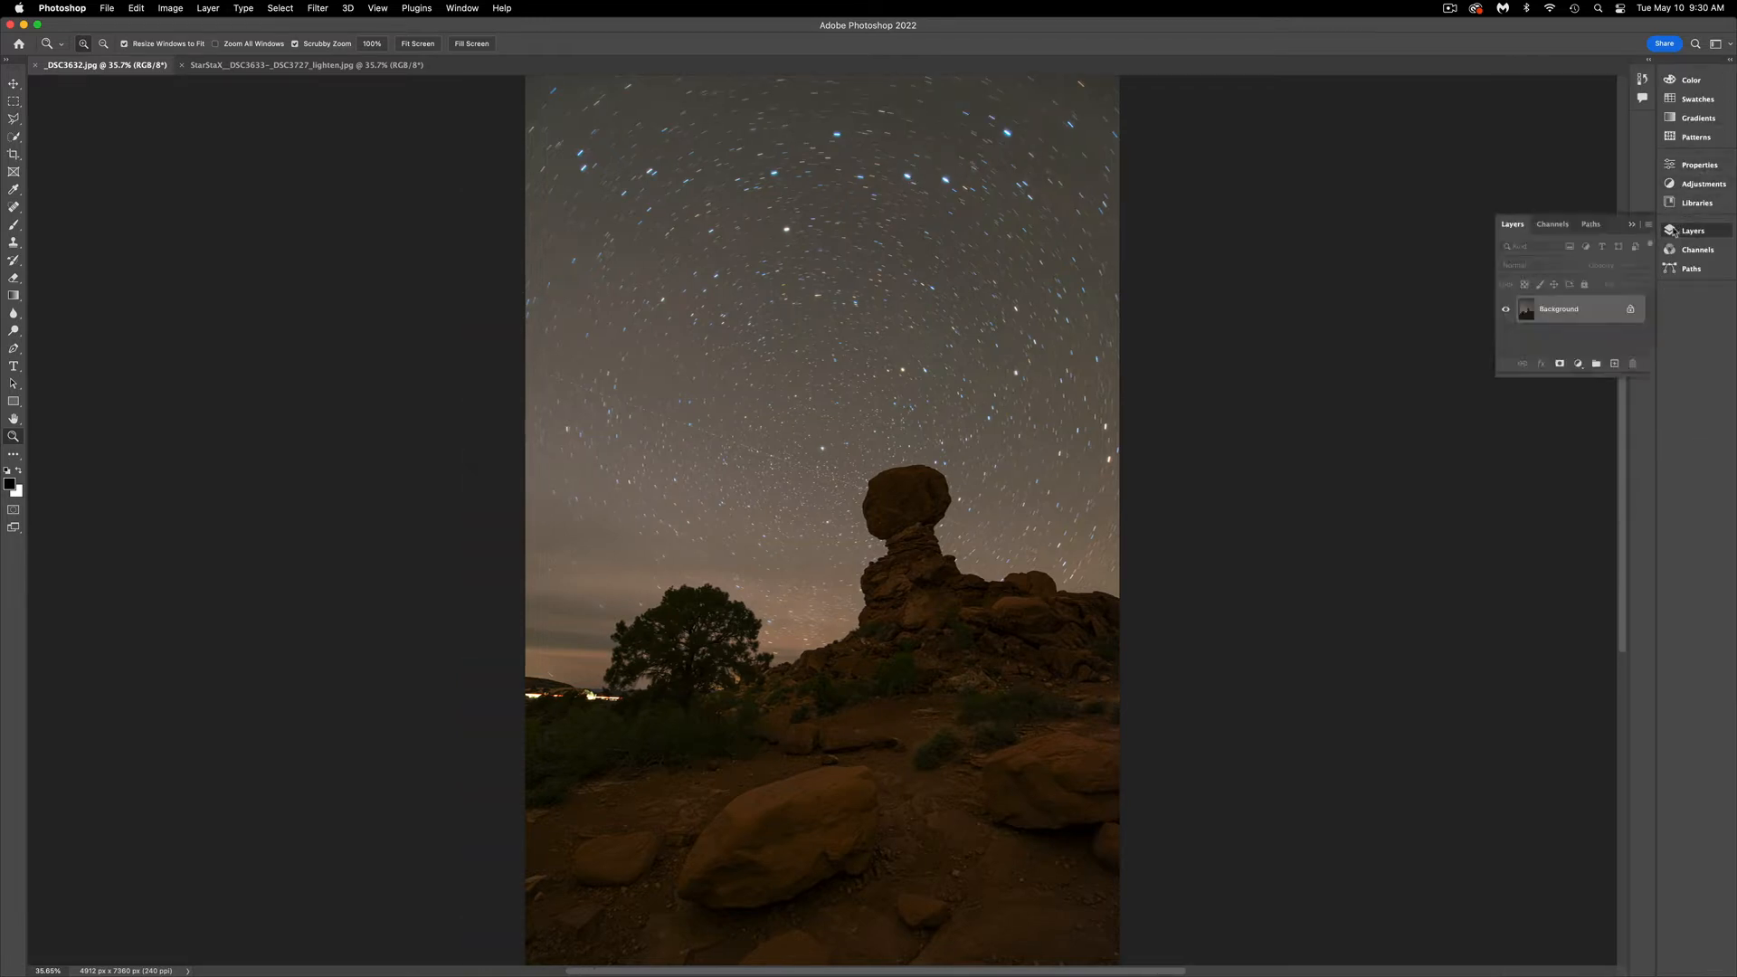
{"action": "left_click", "coordinate": [1674, 232]}
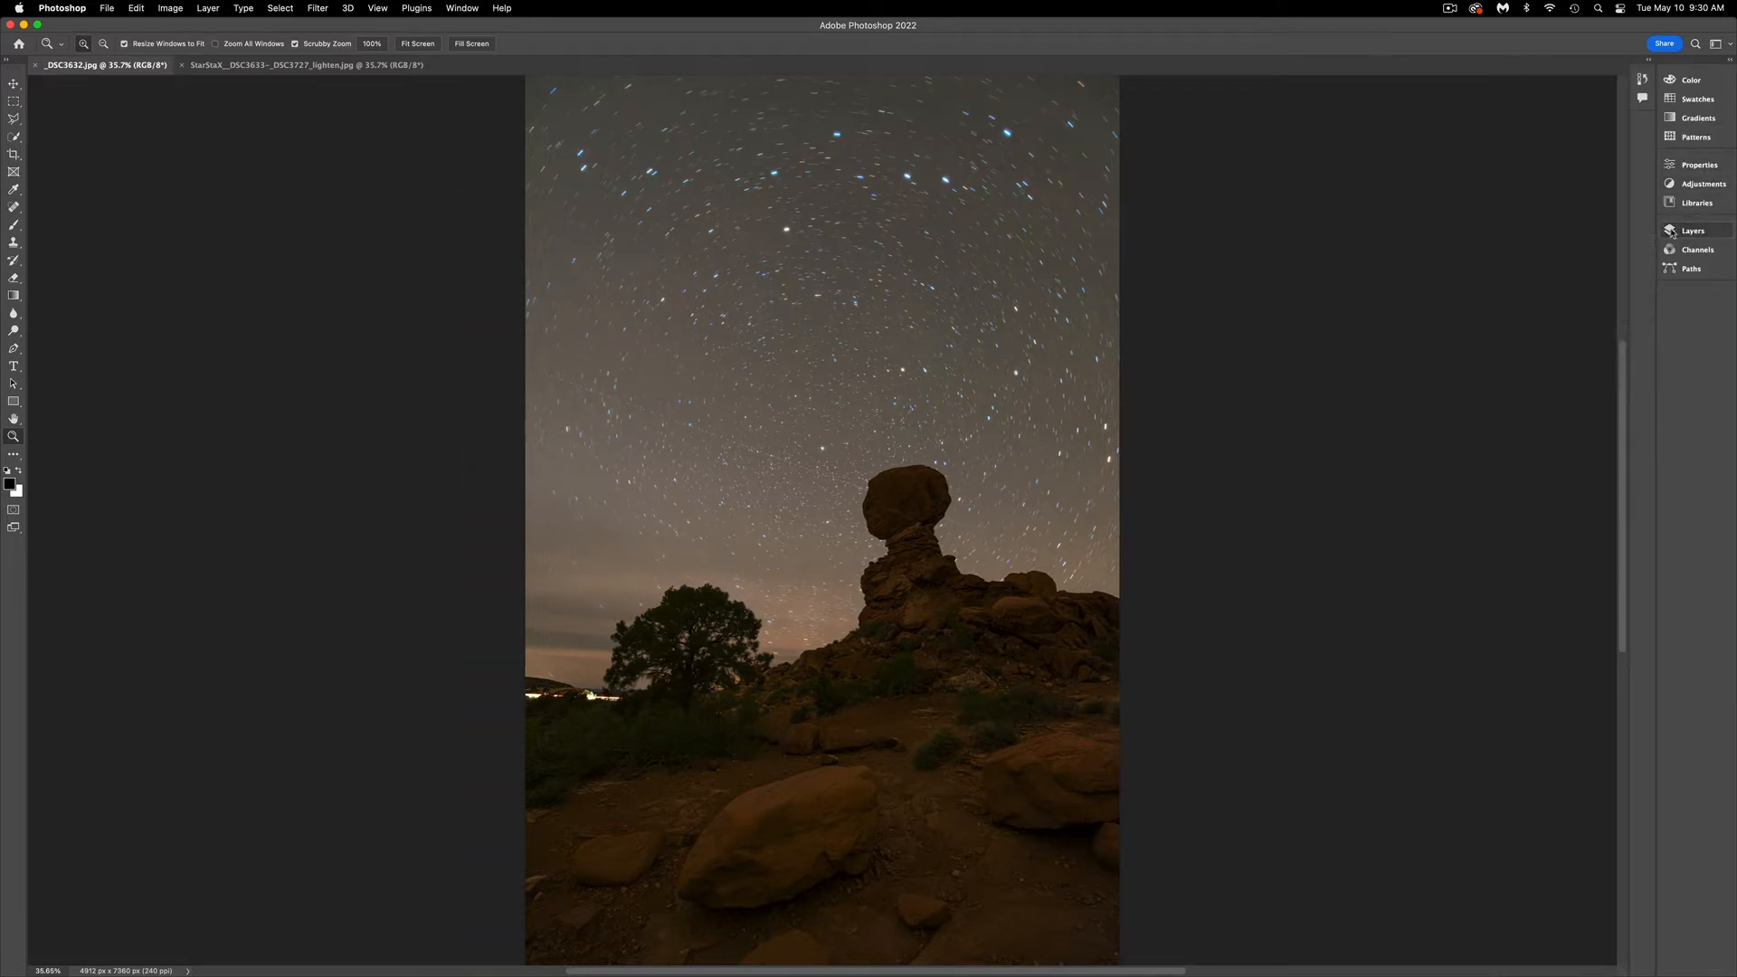
Step: Unlock the Background layer of _DSC3632.jpg to make it an editable layer
{"action": "left_click", "coordinate": [1730, 61]}
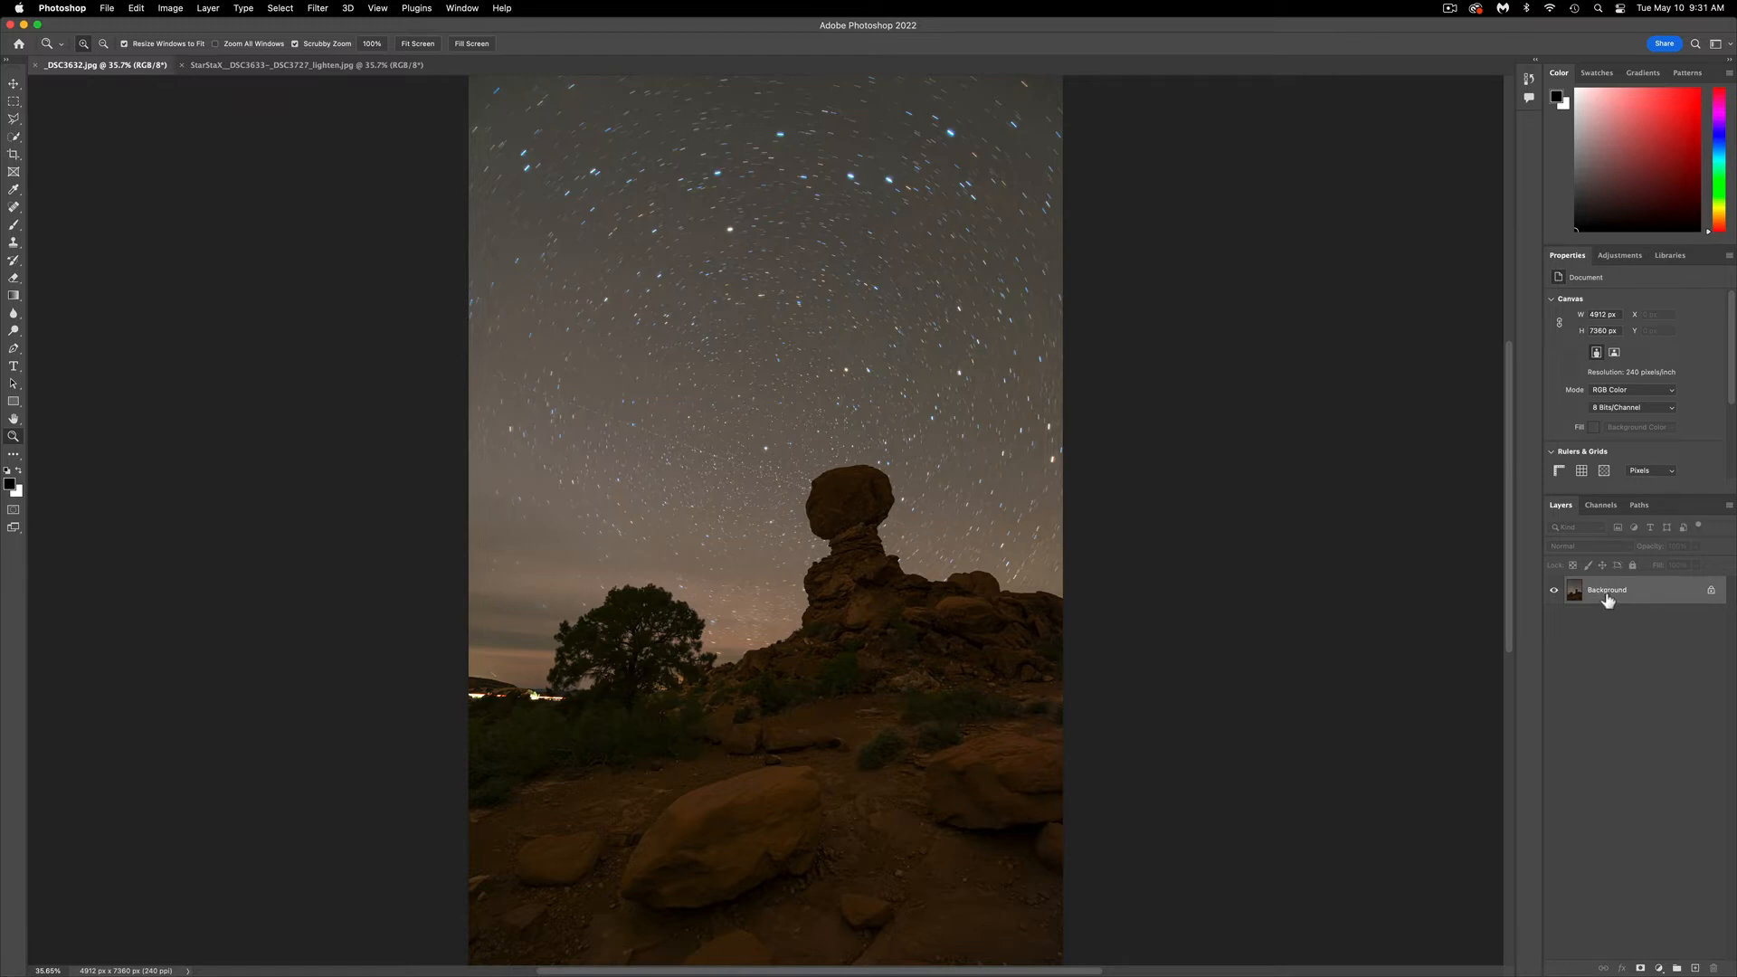
{"action": "left_click", "coordinate": [1711, 593]}
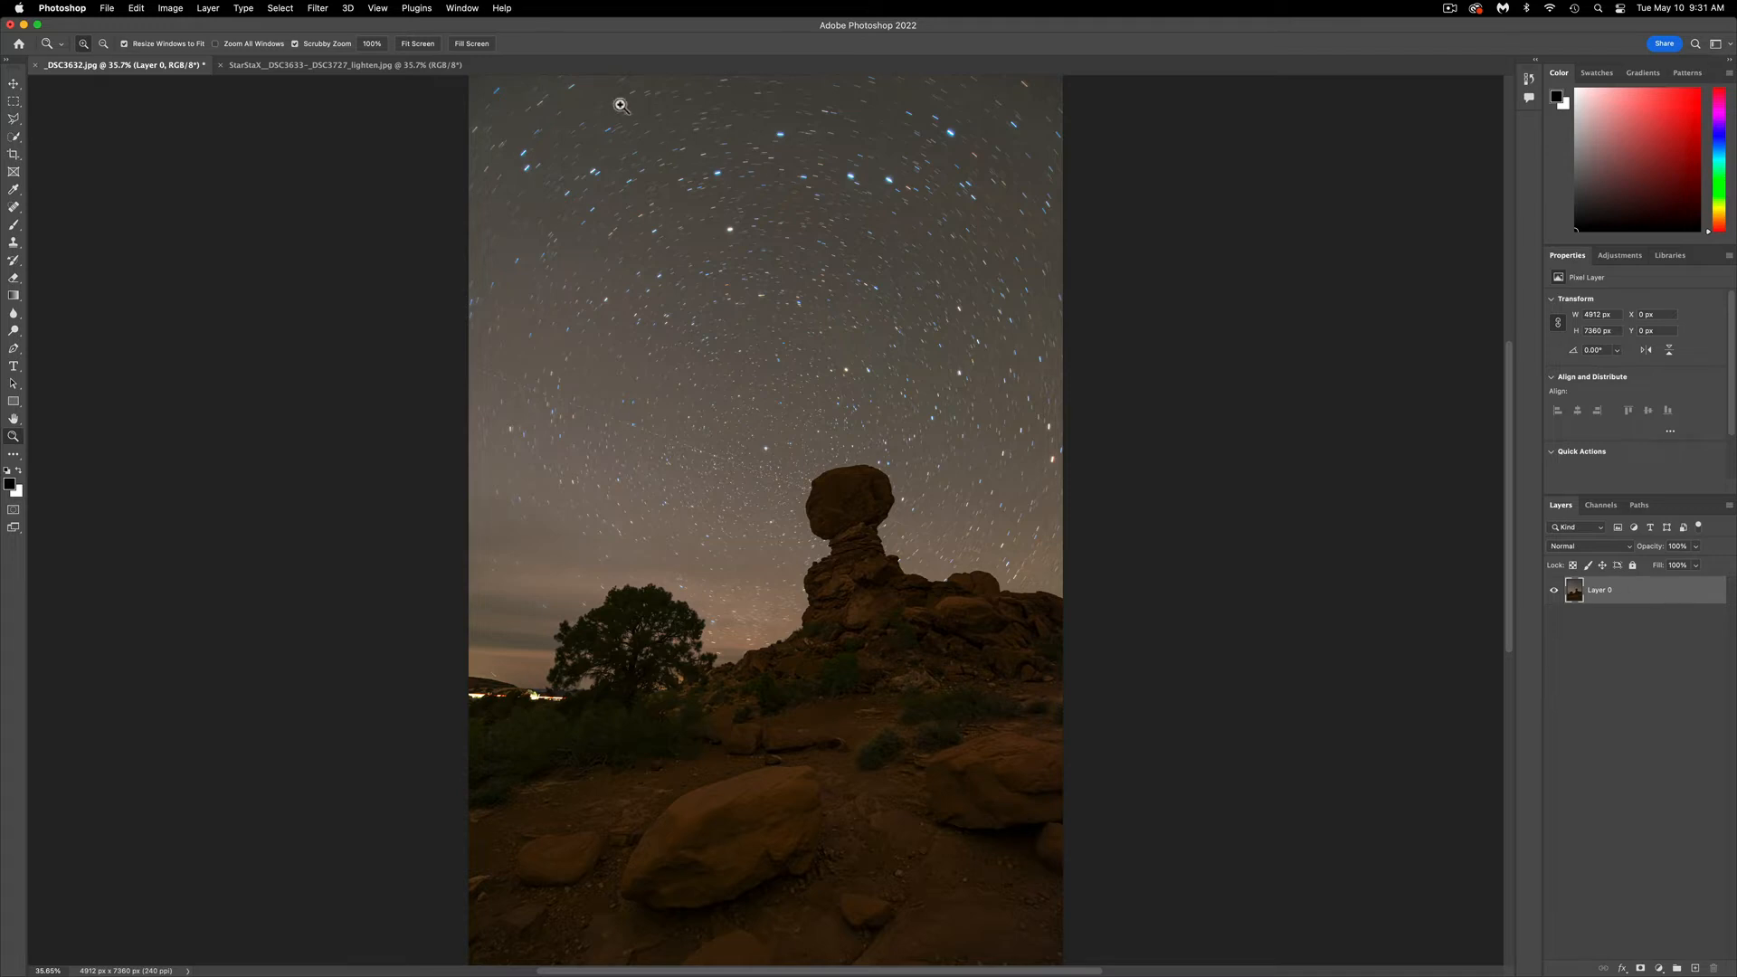
Step: Select the sky automatically in _DSC3632.jpg, delete it from the layer, and clear the selection
{"action": "left_click", "coordinate": [274, 11]}
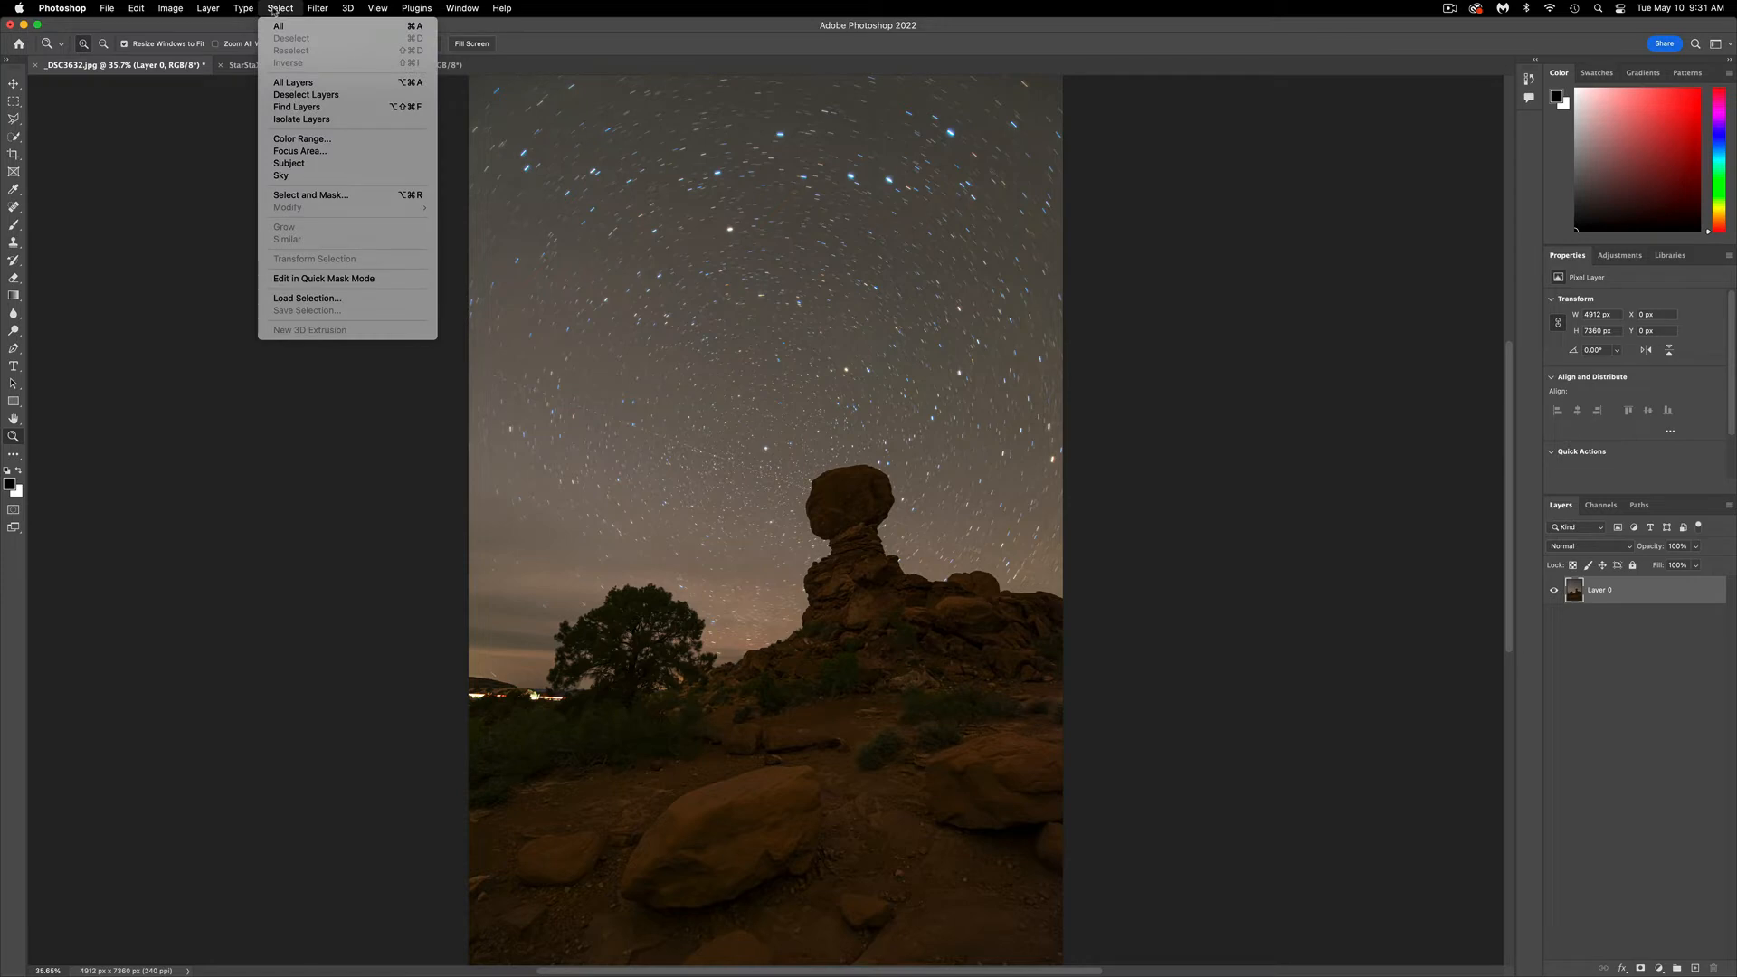
{"action": "left_click", "coordinate": [369, 179]}
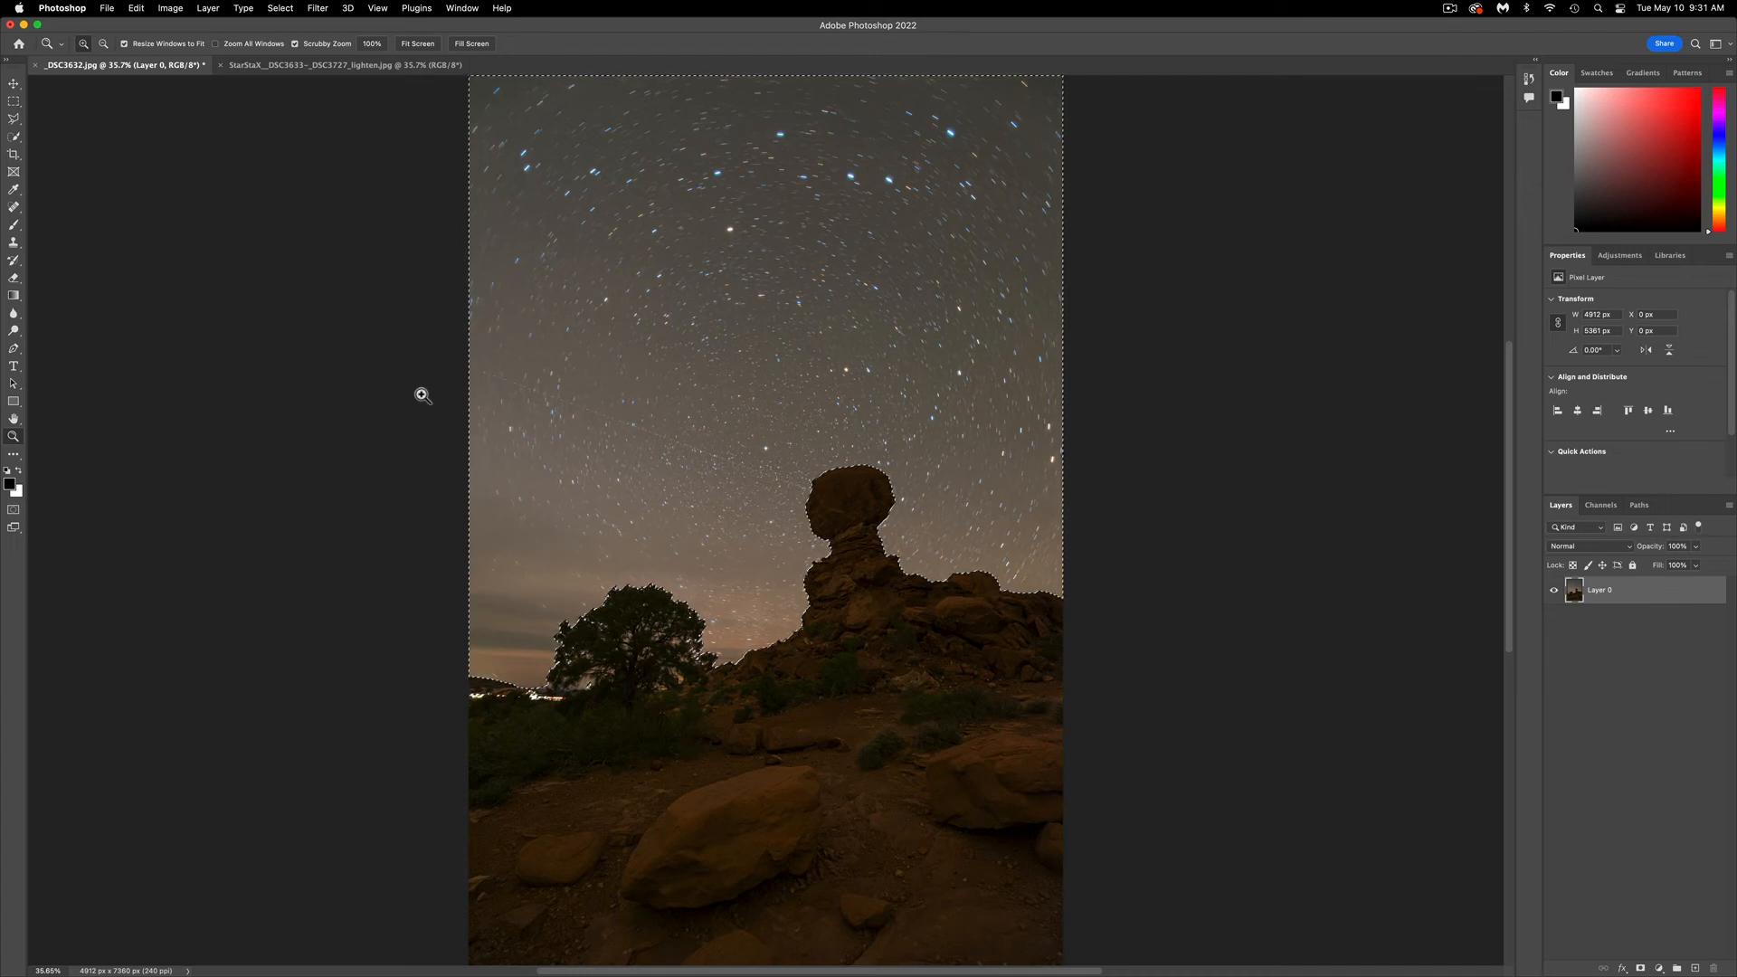
{"action": "key", "text": "Delete"}
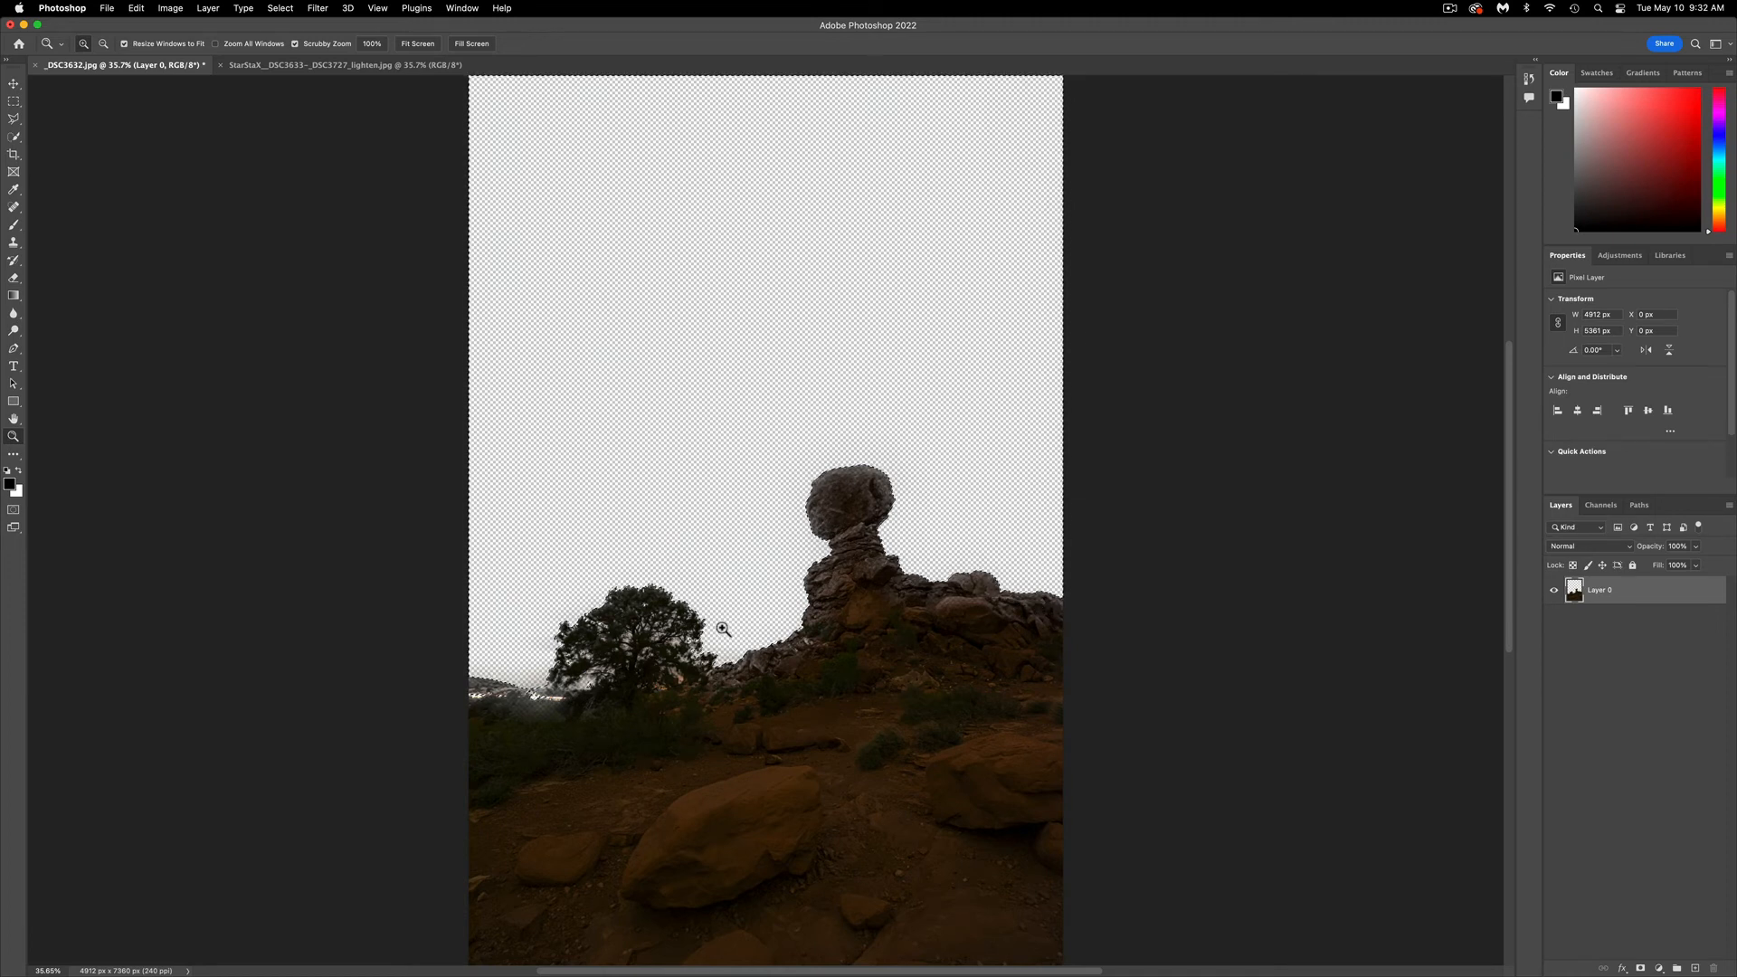
{"action": "left_click", "coordinate": [280, 9]}
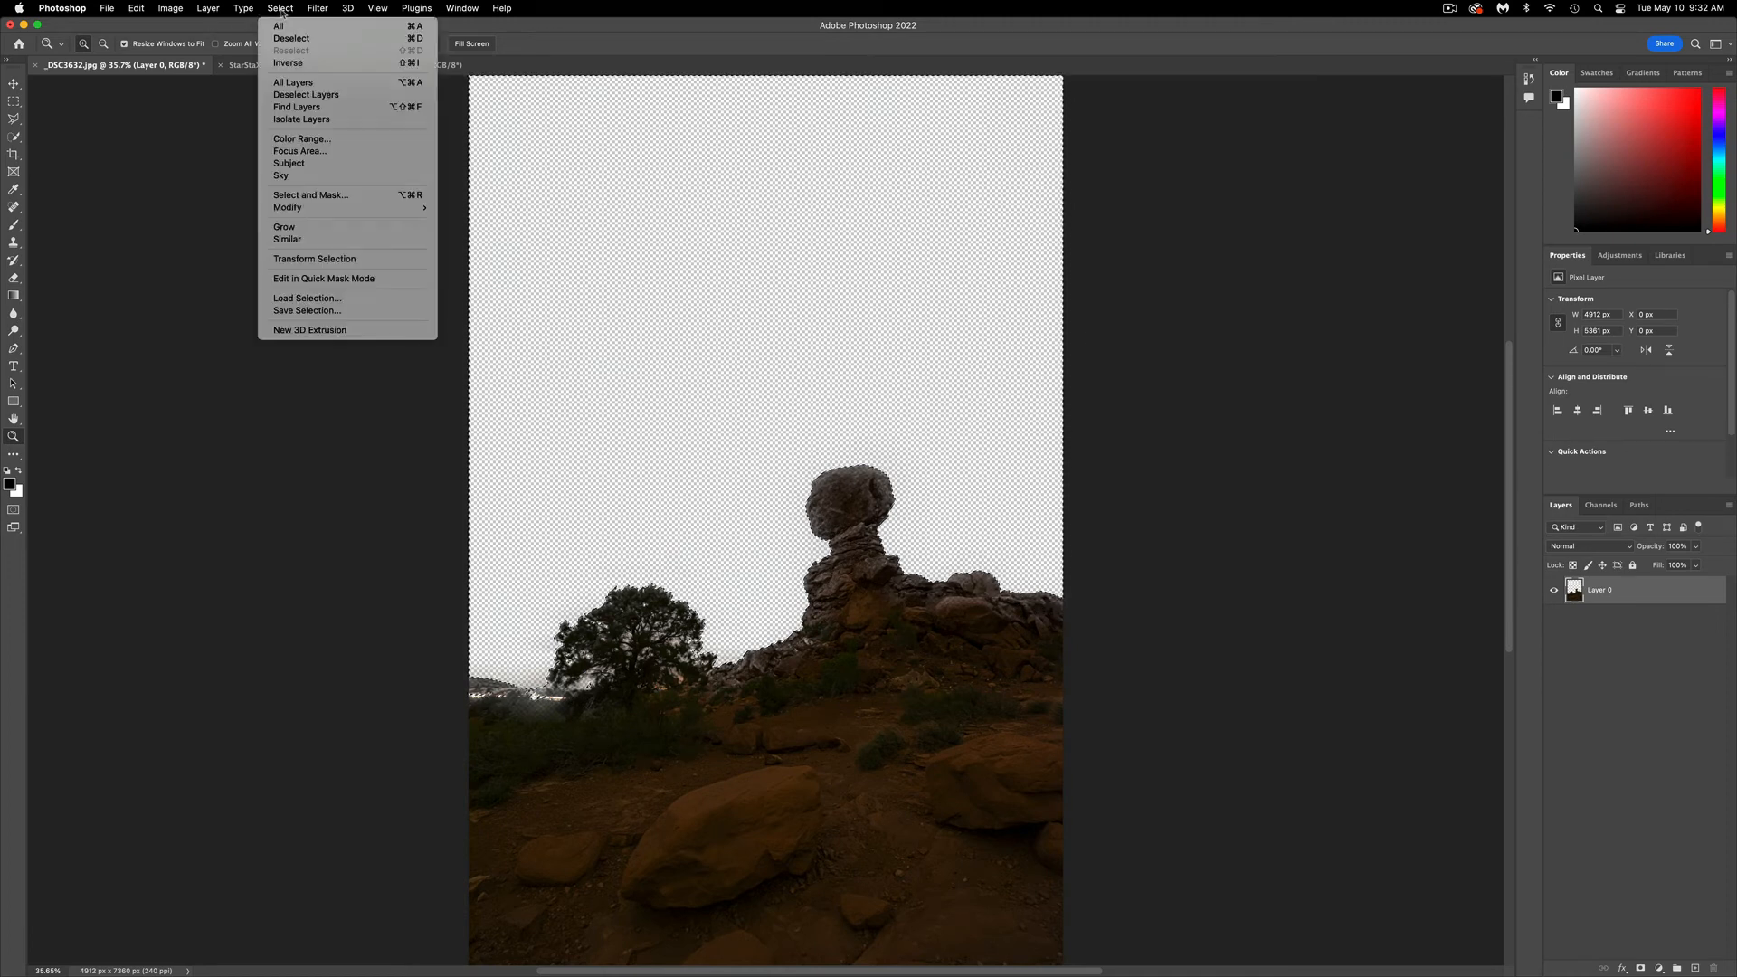
{"action": "left_click", "coordinate": [344, 38]}
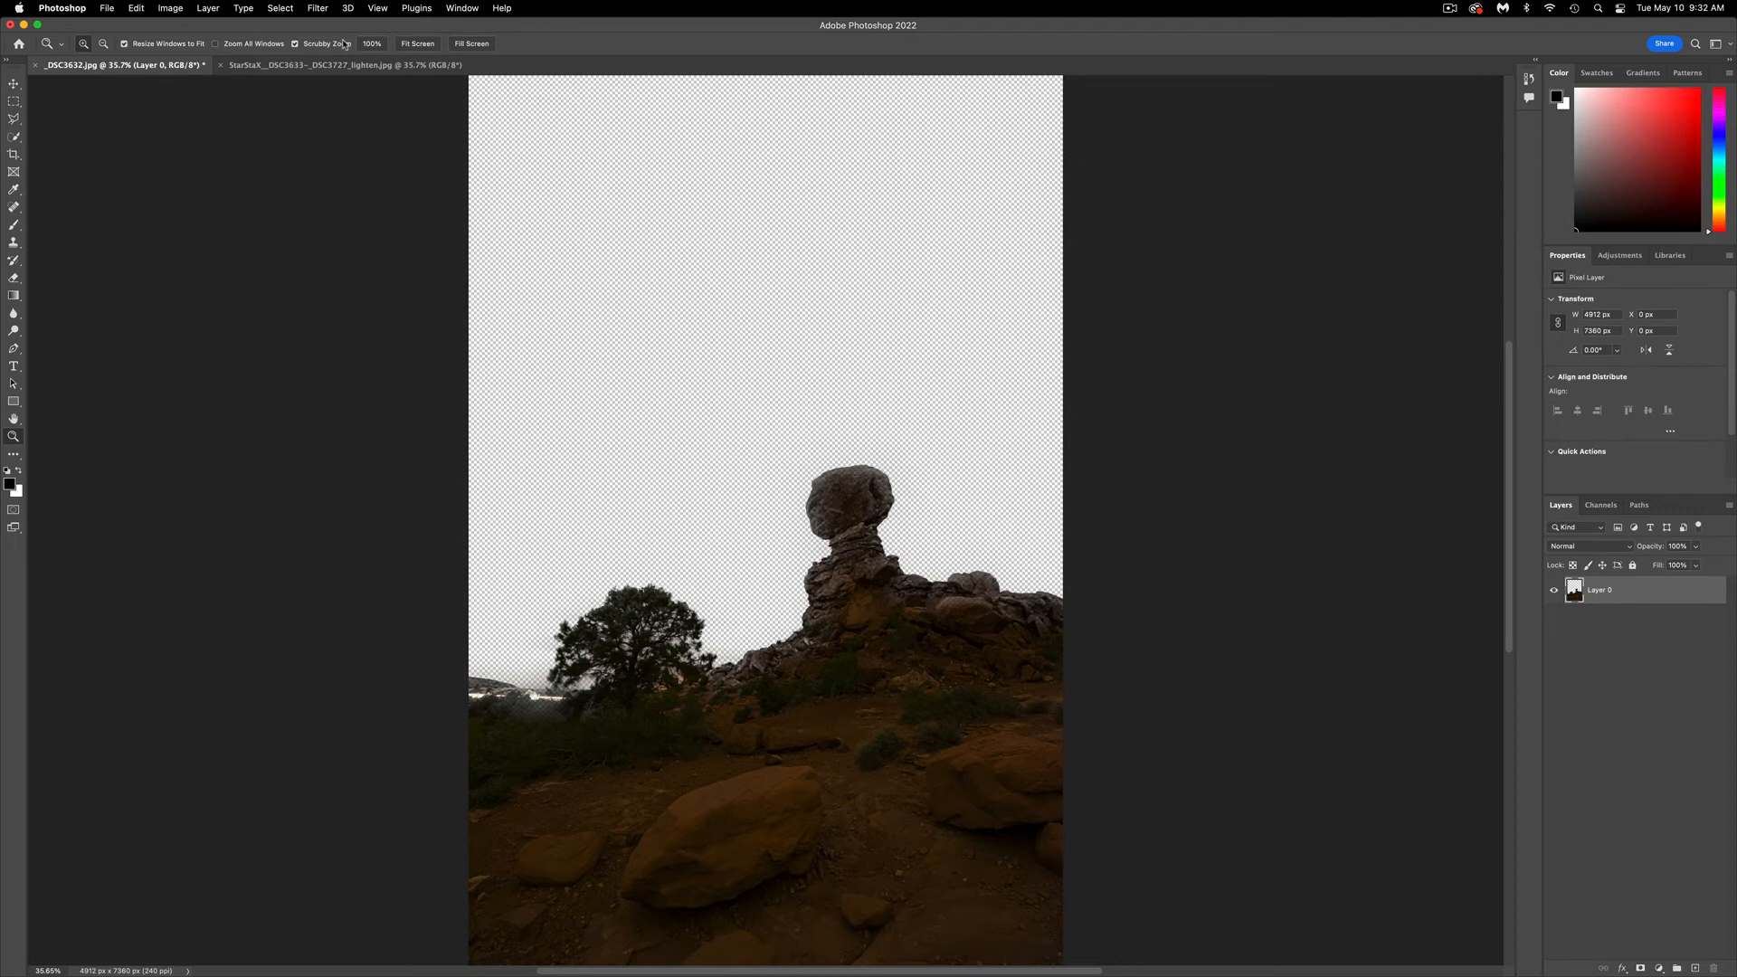
Step: Select the entire canvas of _DSC3632.jpg and copy the isolated foreground
{"action": "left_click", "coordinate": [276, 9]}
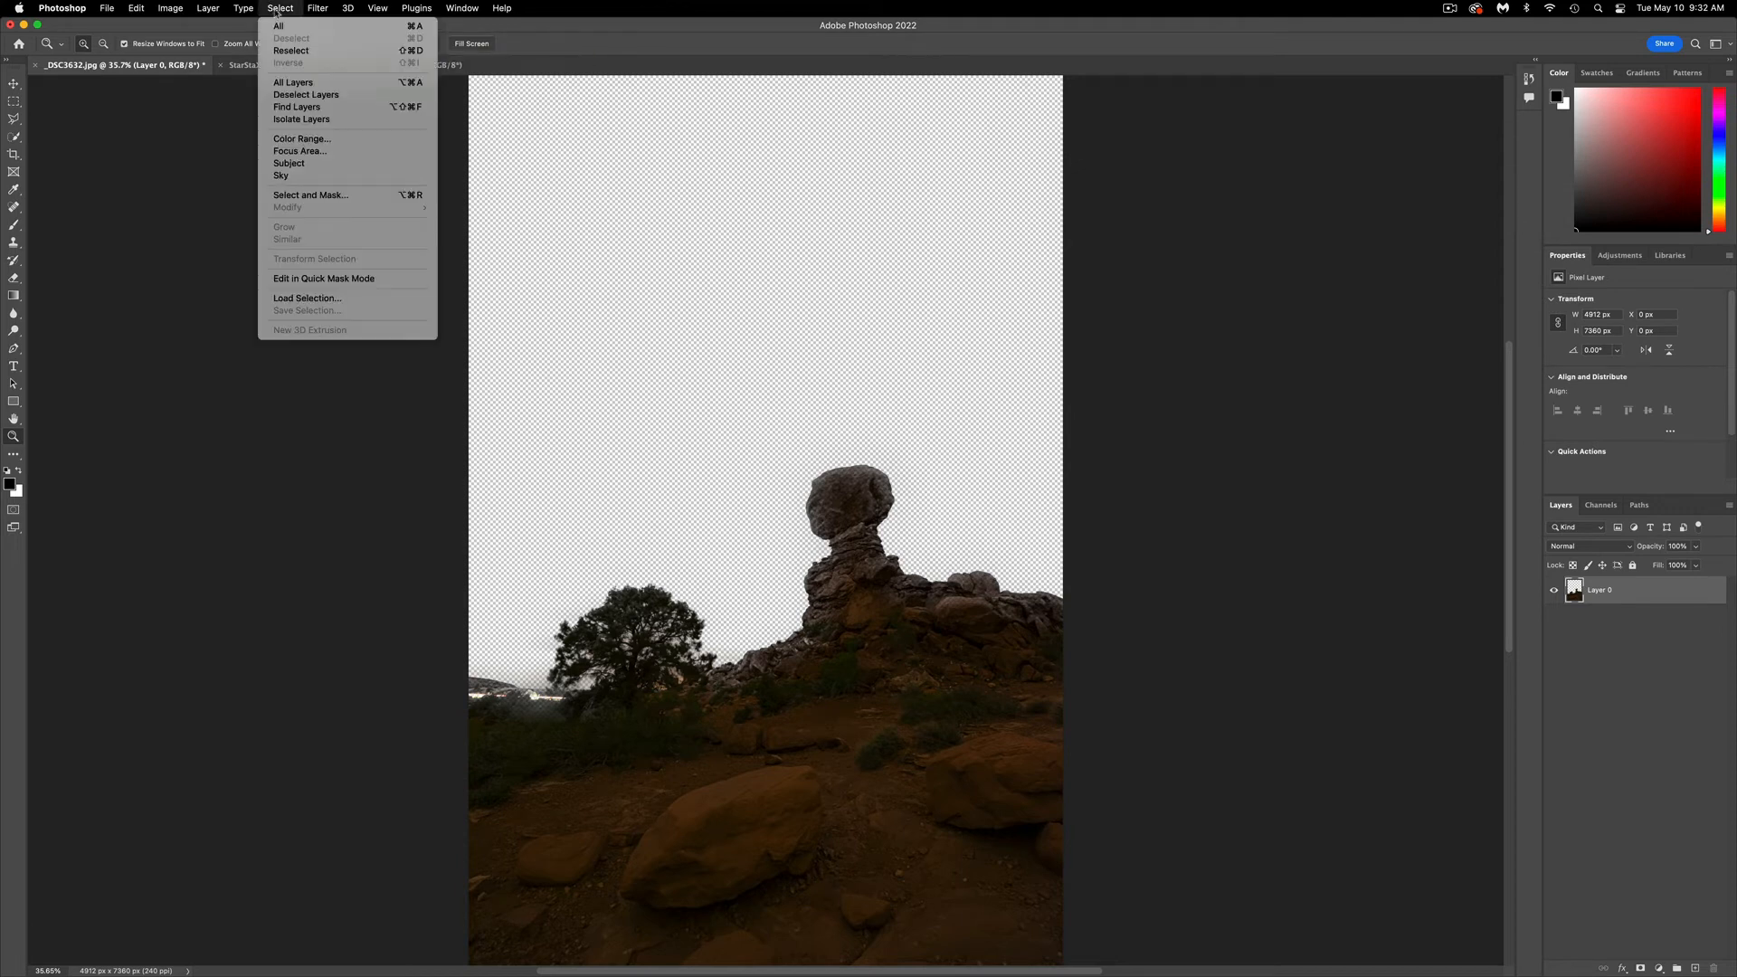
{"action": "left_click", "coordinate": [350, 28]}
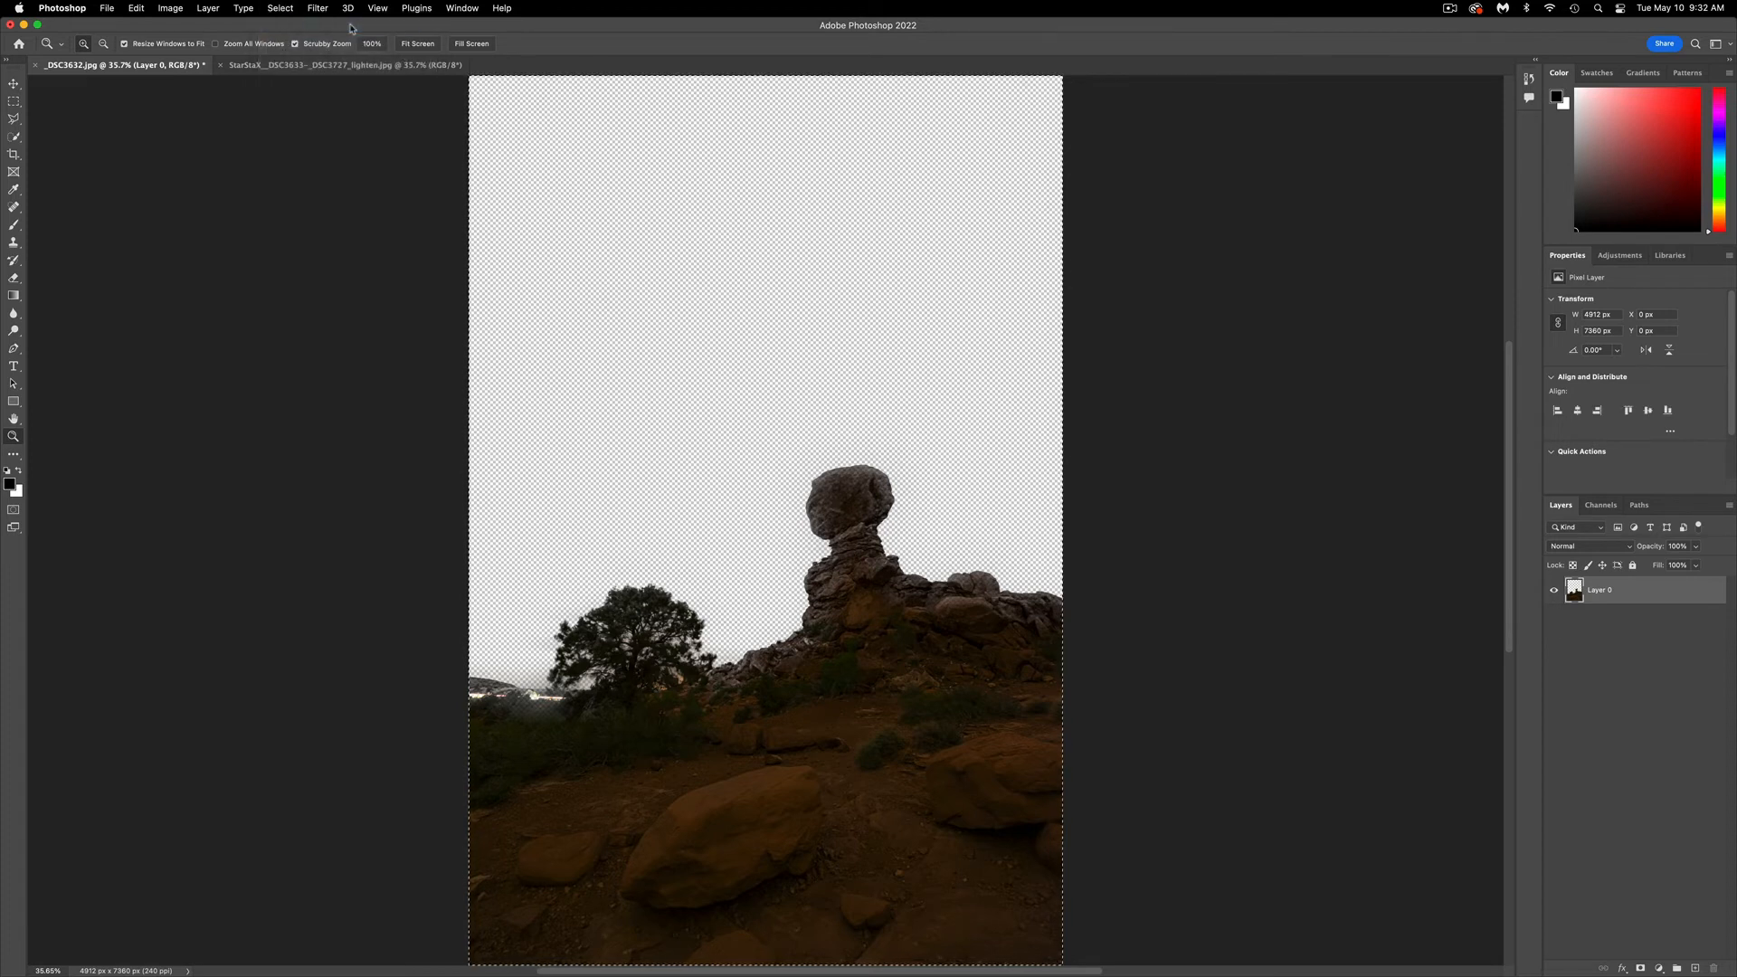
{"action": "left_click", "coordinate": [137, 8]}
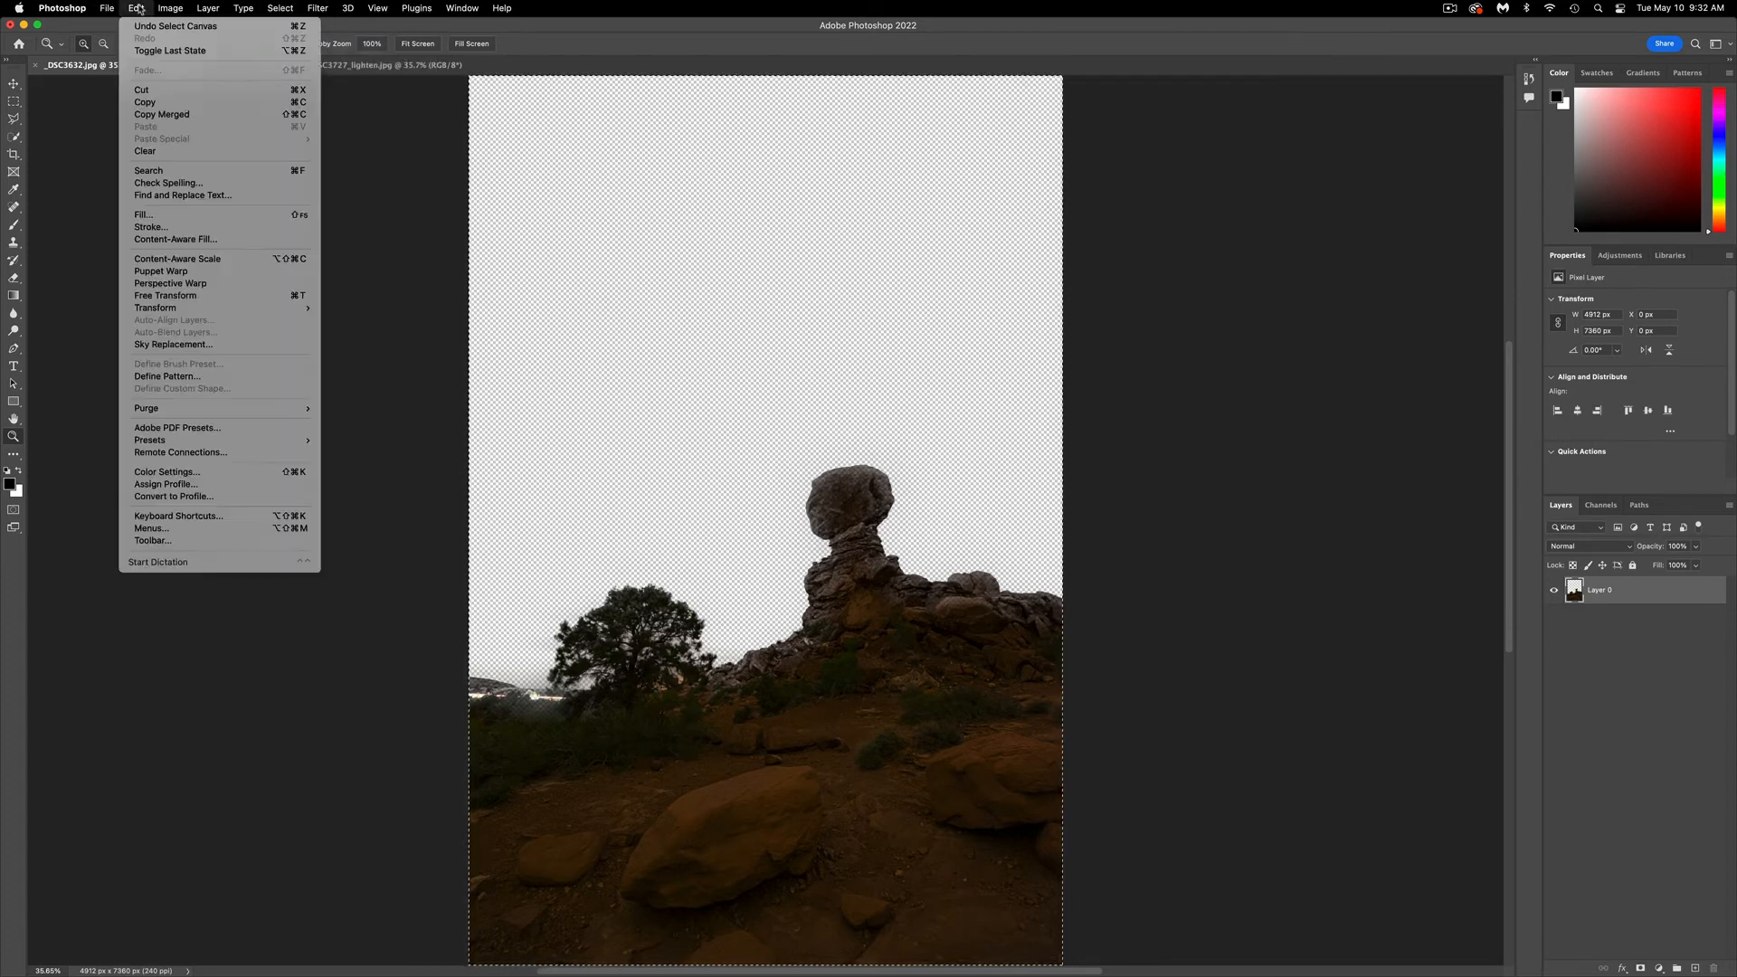
{"action": "left_click", "coordinate": [210, 103]}
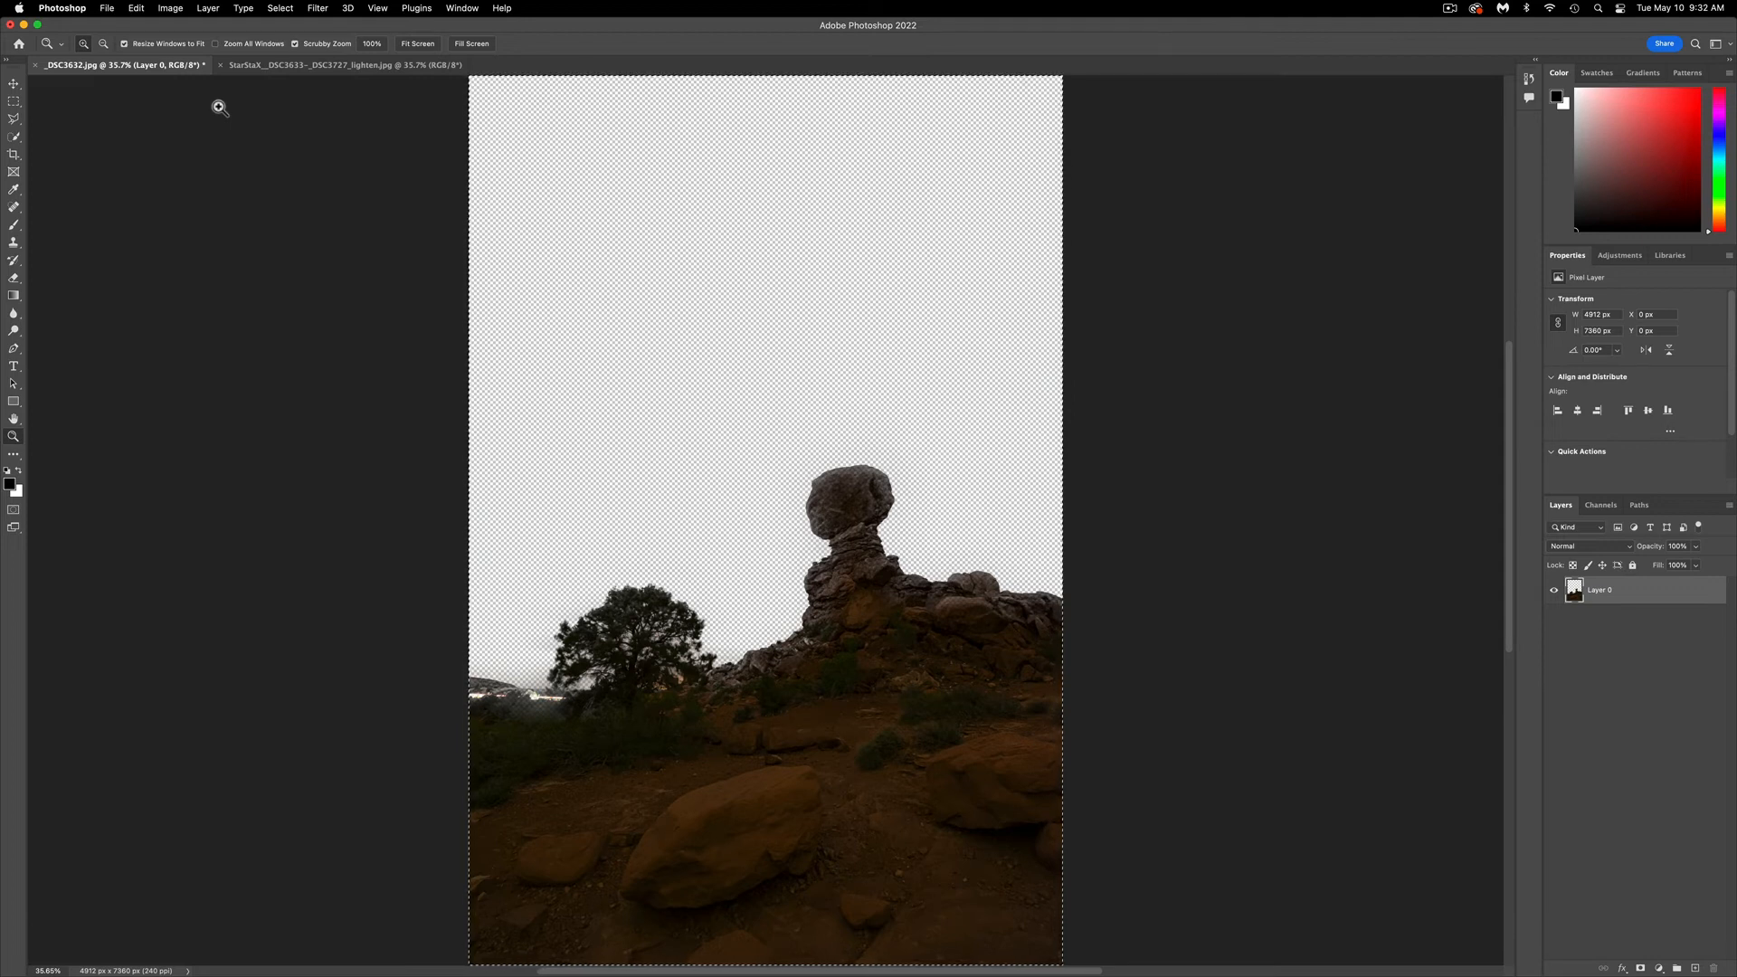
Step: Paste the copied foreground as a new layer above the Background in the StarStaX star trail image
{"action": "left_click", "coordinate": [285, 67]}
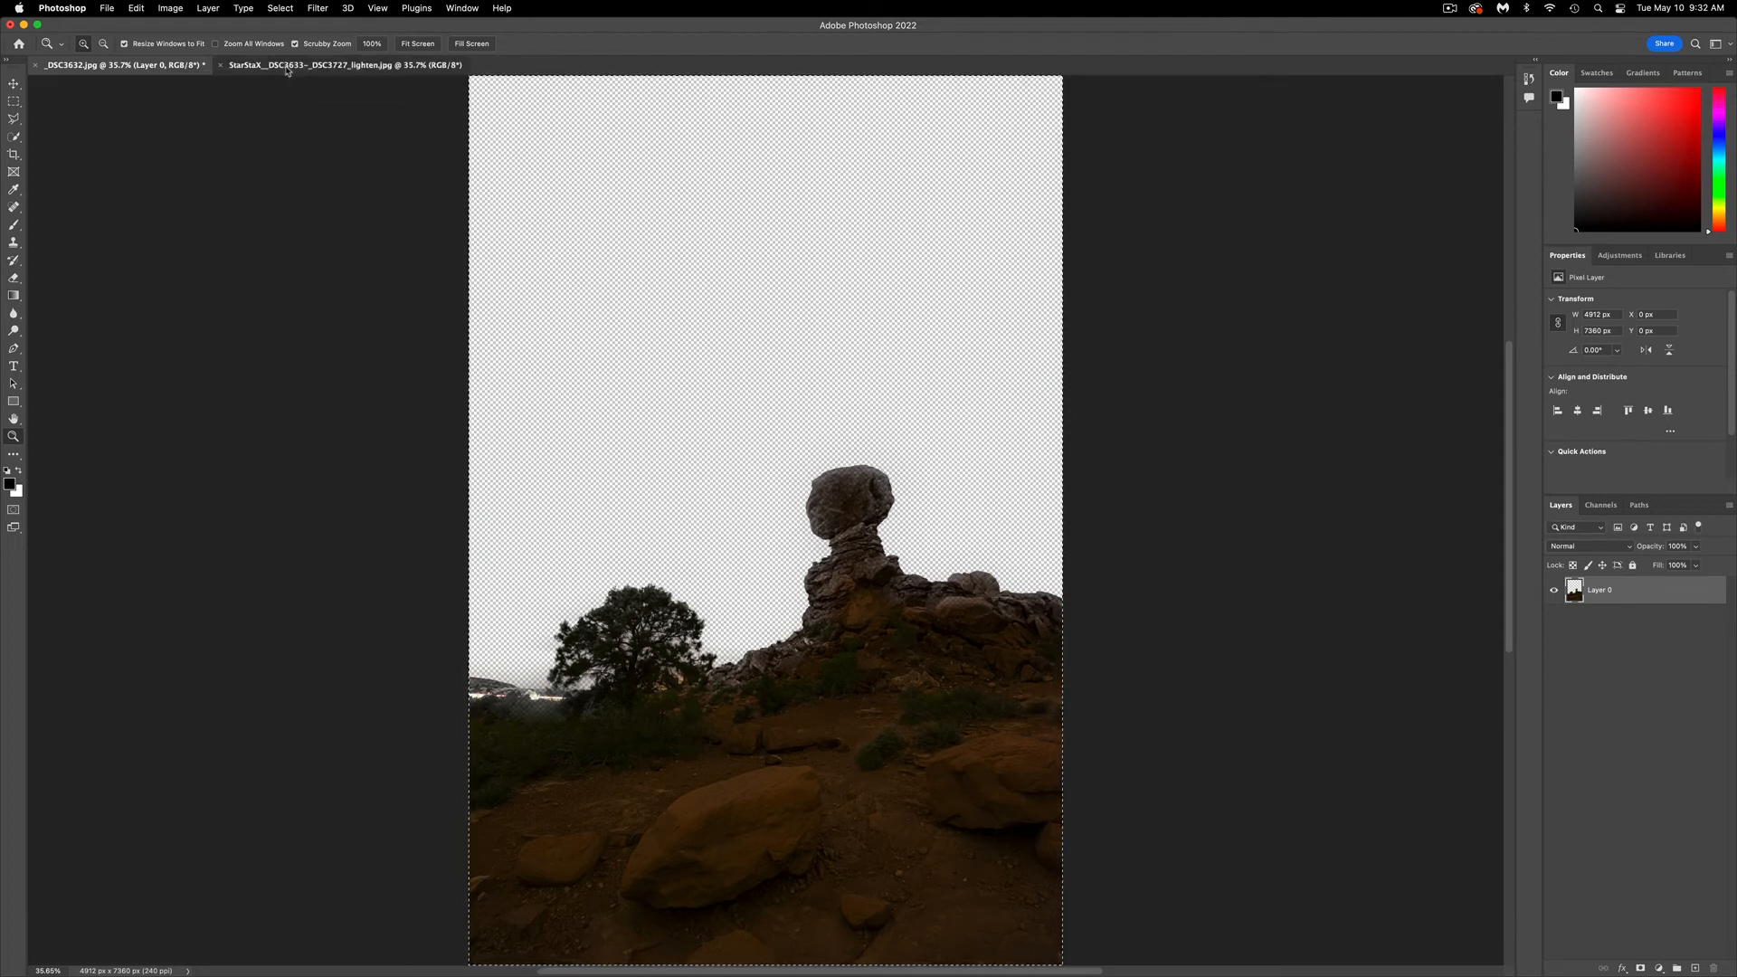
{"action": "left_click", "coordinate": [136, 8]}
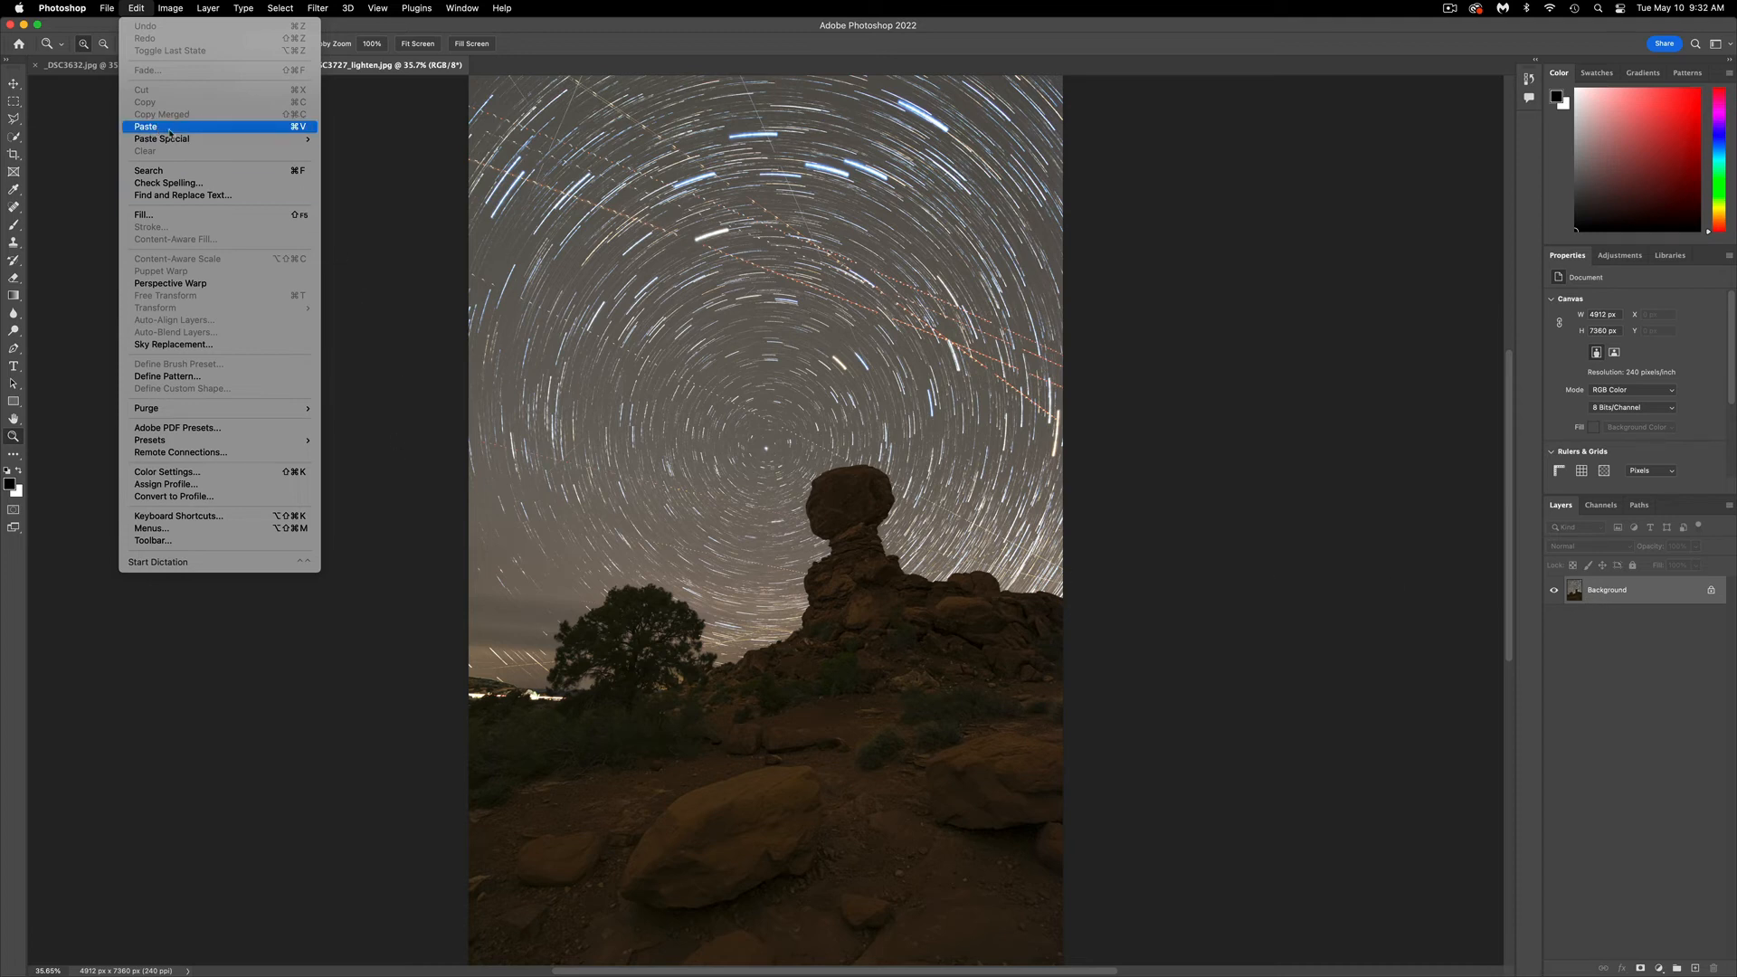
{"action": "left_click", "coordinate": [208, 132]}
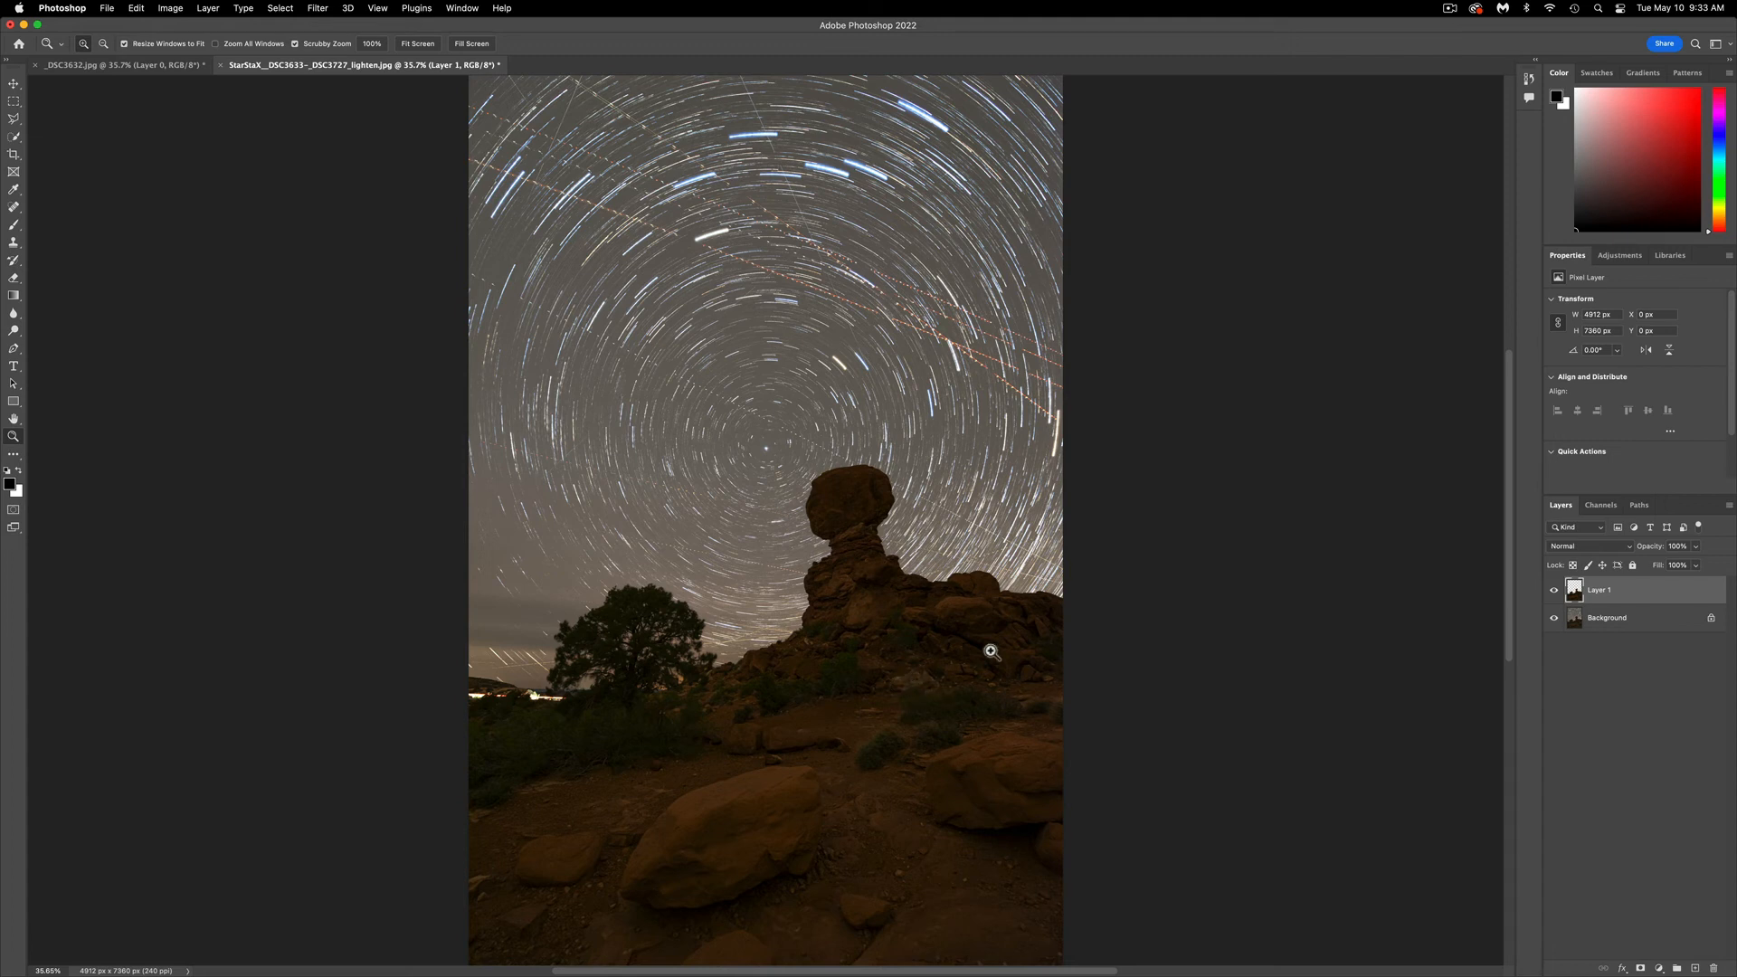
Step: Compare the pasted foreground layer with the star trail Background by toggling their visibility, leaving both layers shown
{"action": "left_click", "coordinate": [1555, 620]}
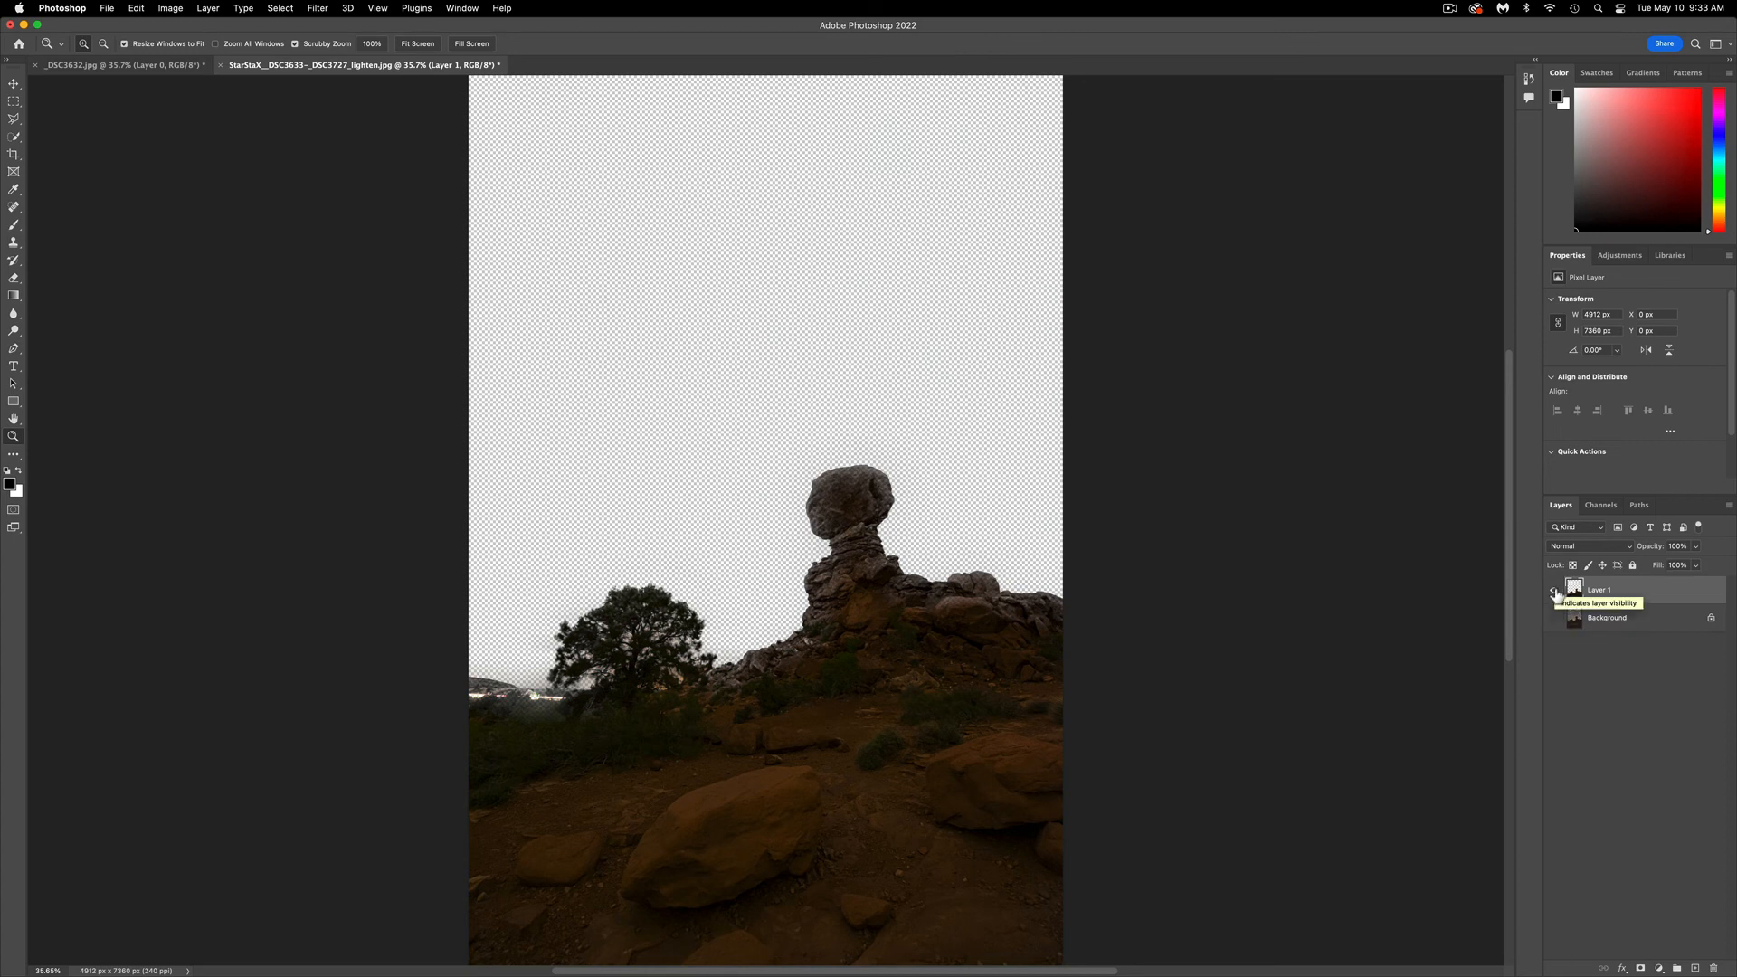
{"action": "left_click", "coordinate": [1554, 591]}
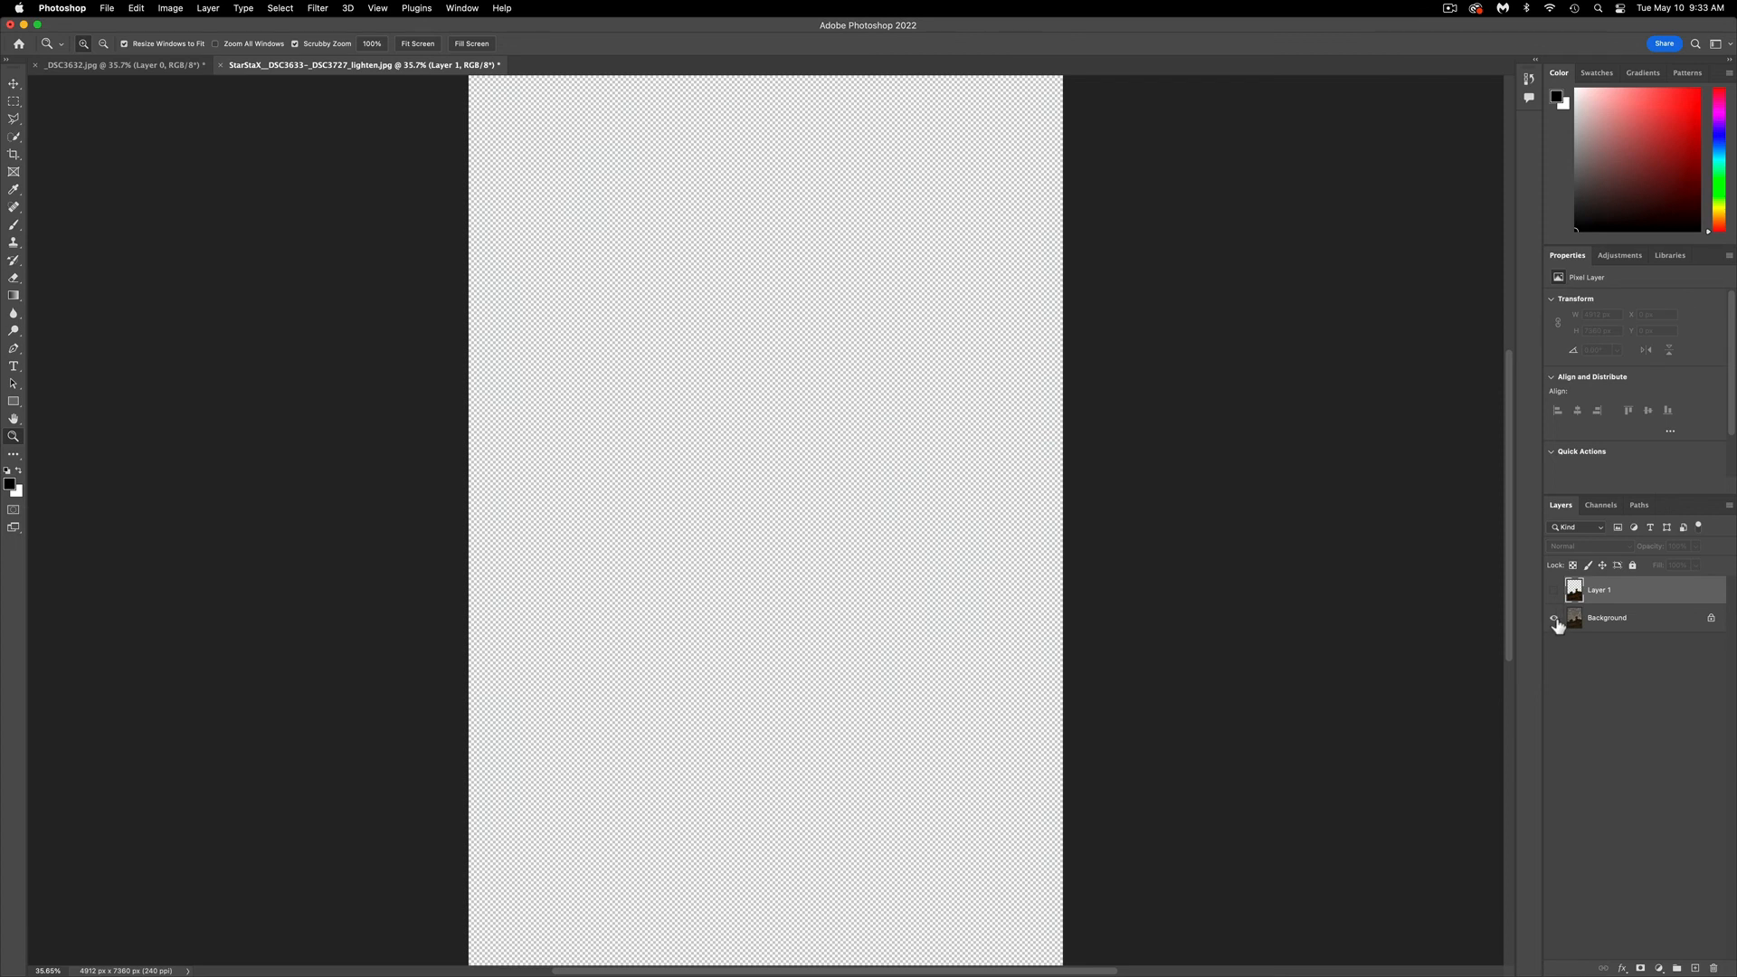
{"action": "left_click", "coordinate": [1555, 620]}
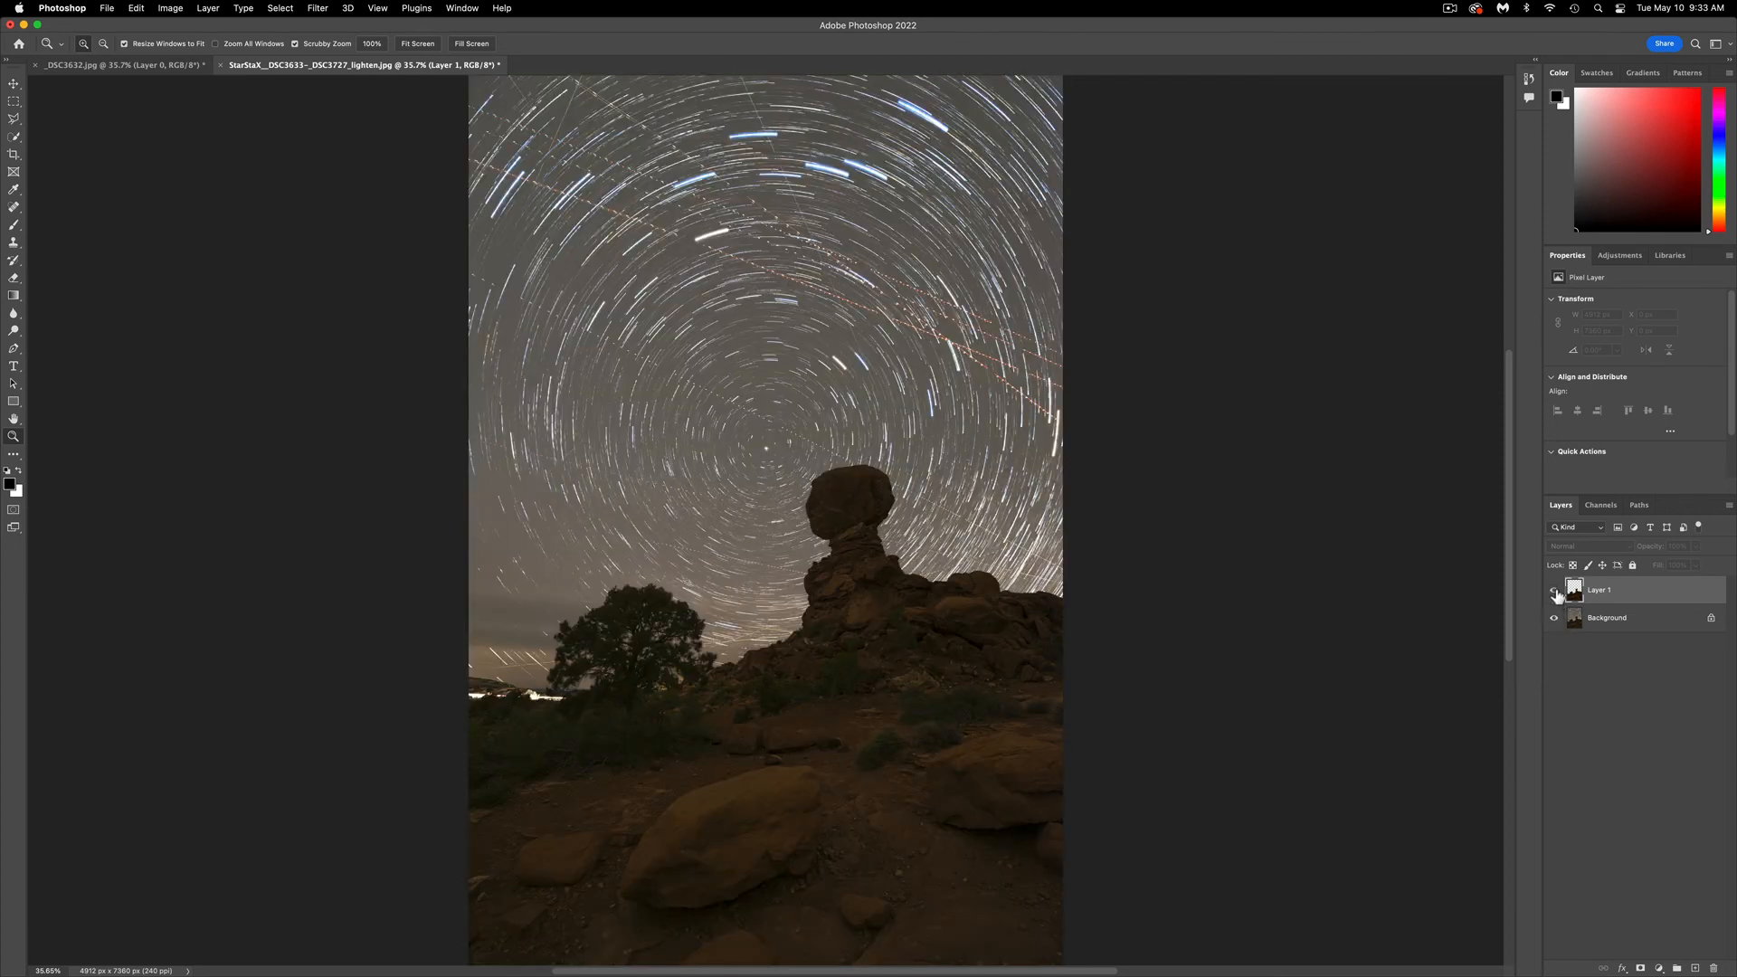
{"action": "left_click", "coordinate": [1555, 591]}
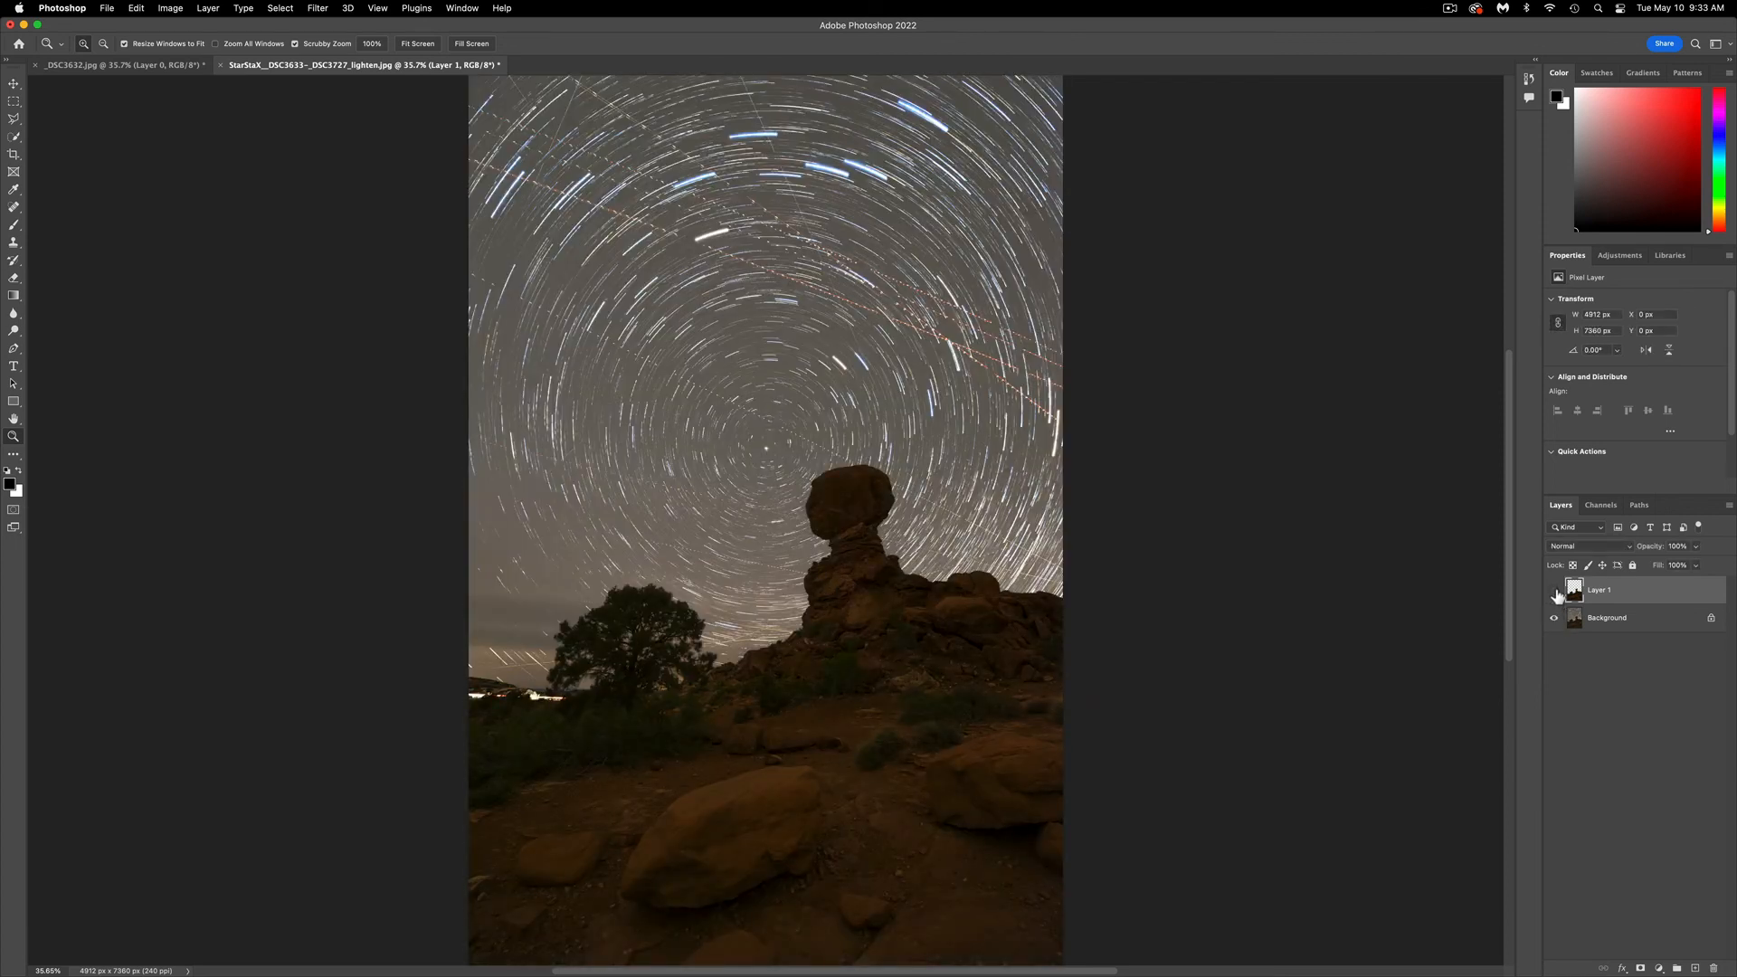
{"action": "left_click", "coordinate": [1555, 591]}
{"action": "left_click", "coordinate": [1556, 592]}
{"action": "left_click", "coordinate": [1556, 591]}
{"action": "left_click", "coordinate": [1556, 591]}
{"action": "left_click", "coordinate": [1555, 591]}
{"action": "left_click", "coordinate": [1556, 591]}
{"action": "left_click", "coordinate": [206, 9]}
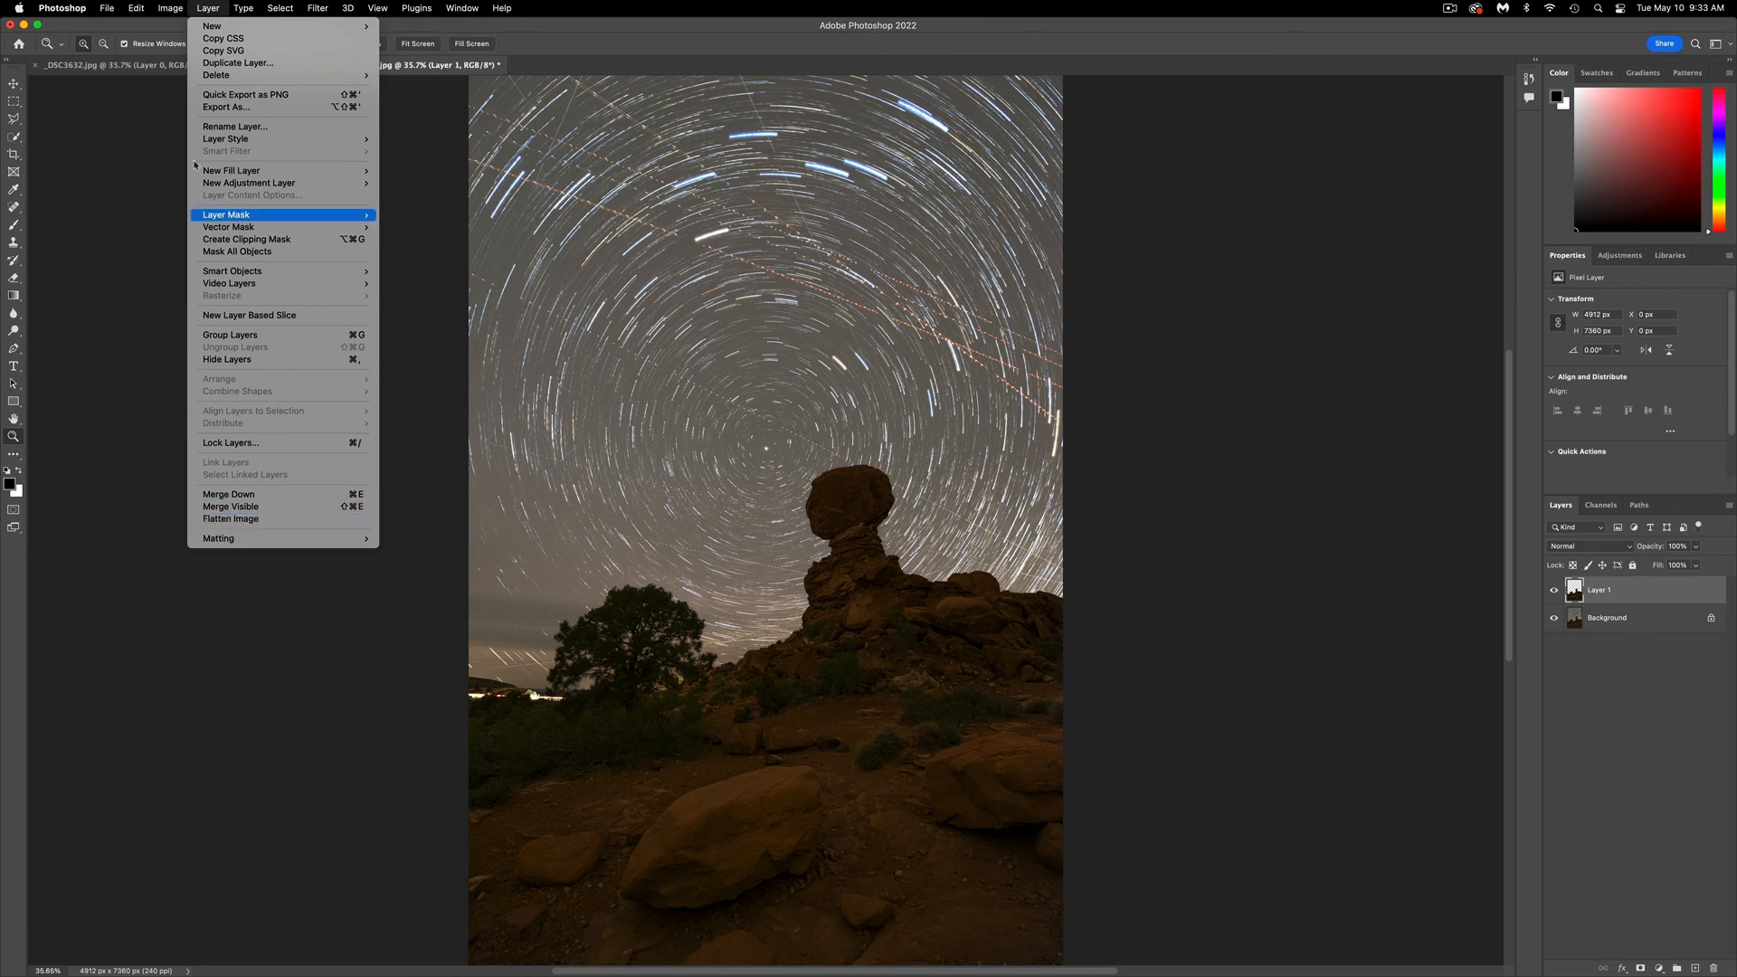
{"action": "mouse_move", "coordinate": [106, 8]}
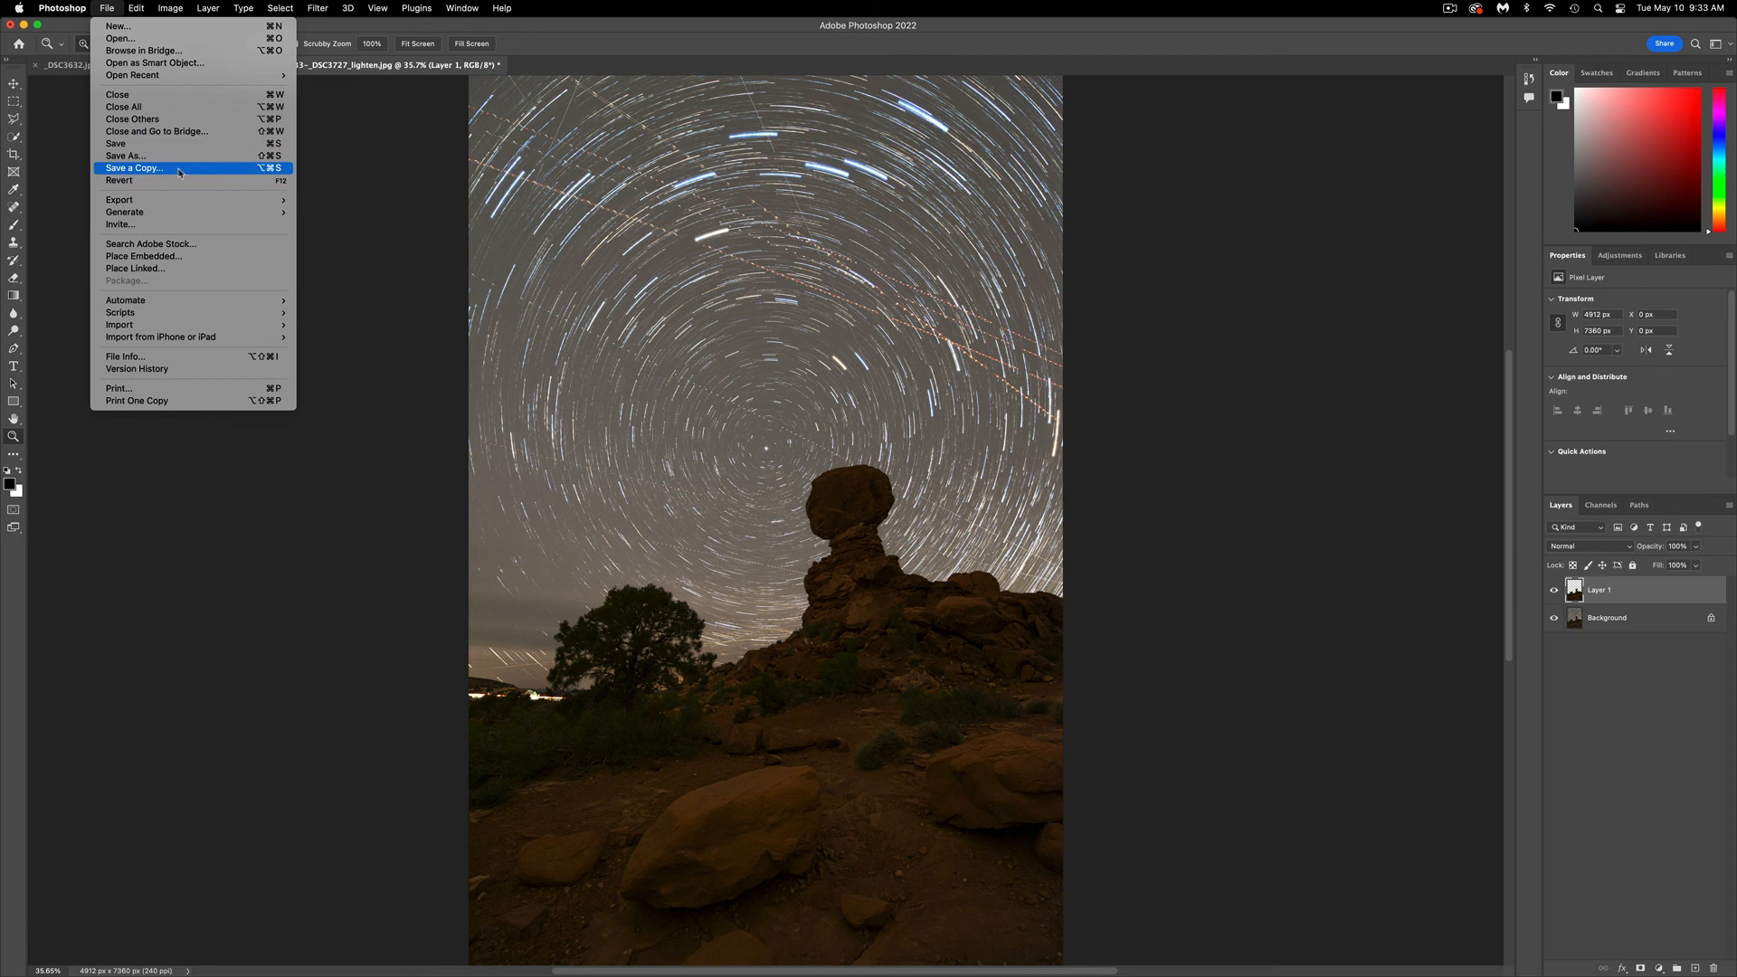
{"action": "left_click", "coordinate": [368, 172]}
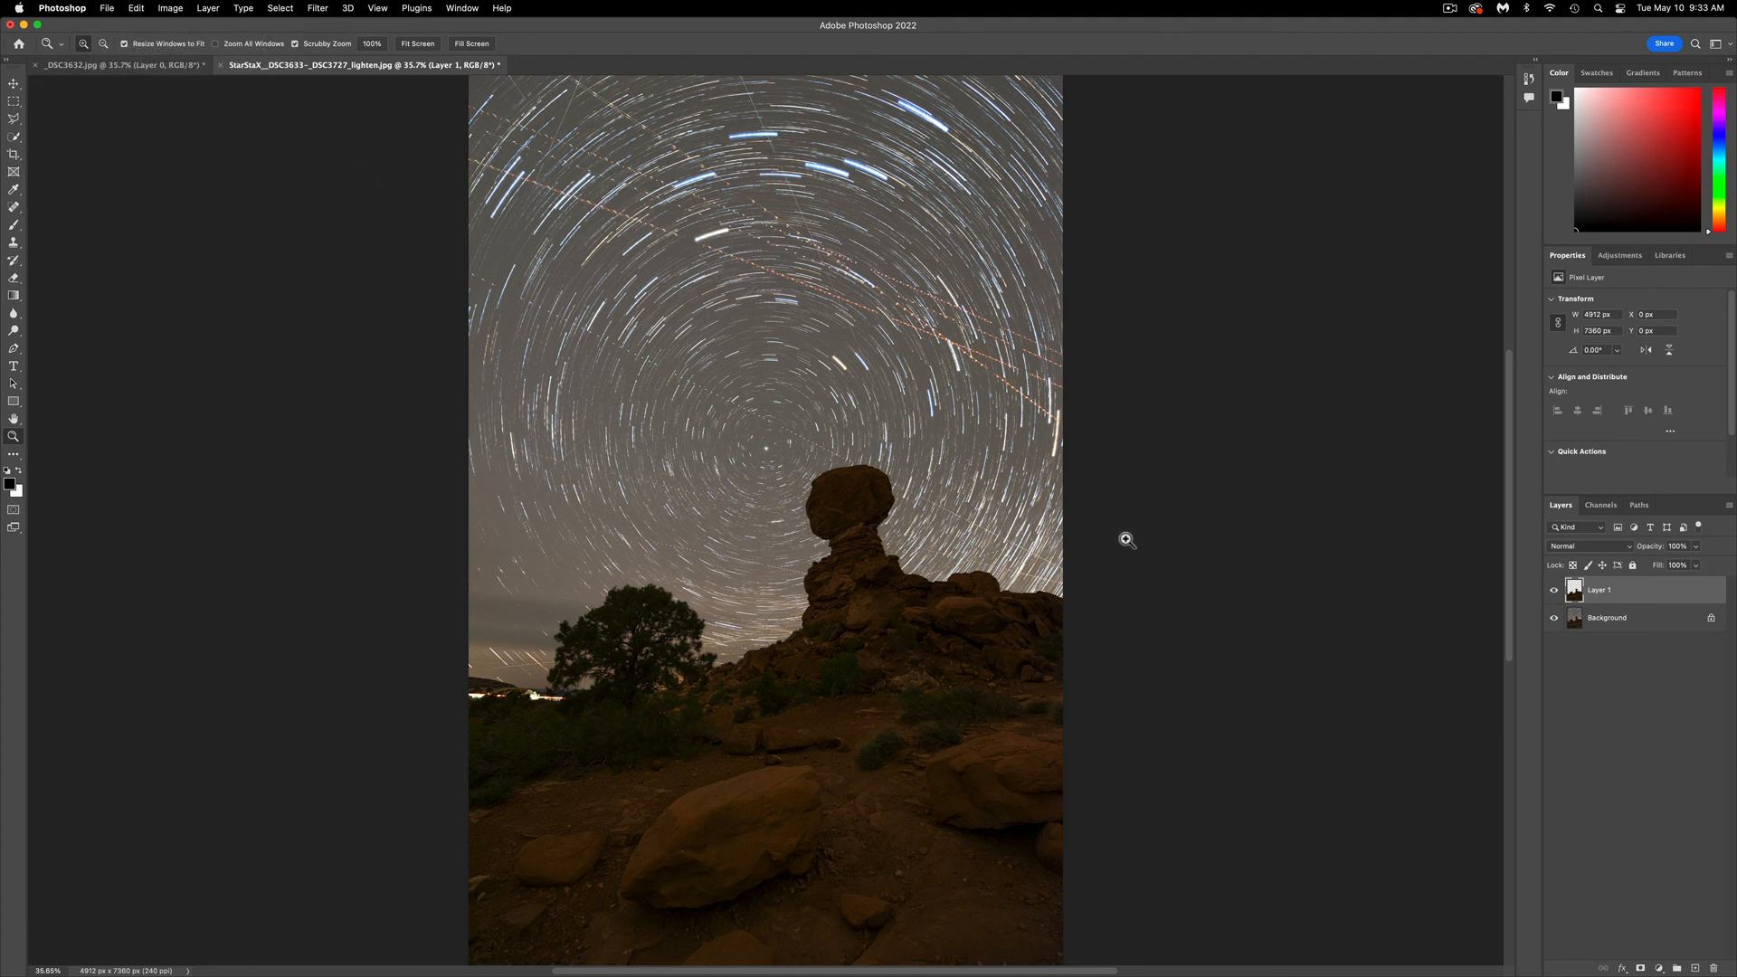